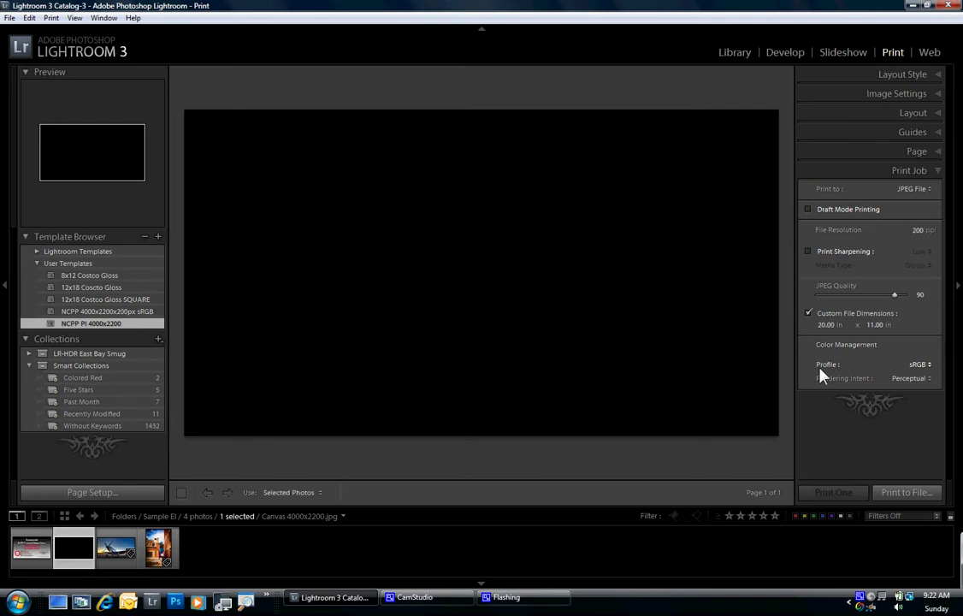
- Switch the print color profile from sRGB to Adobe RGB, keeping Perceptual rendering intent
{"action": "left_click", "coordinate": [930, 367]}
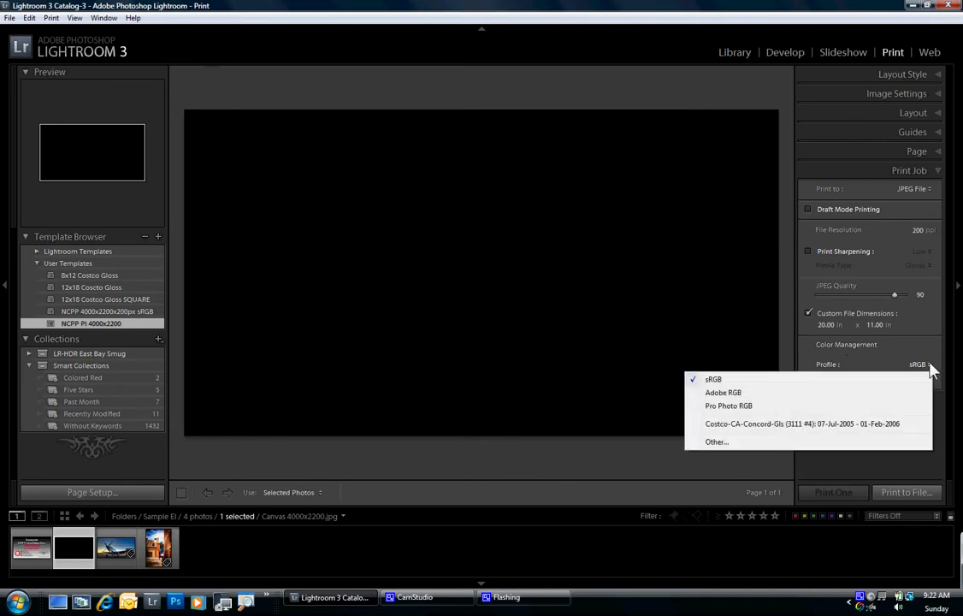
{"action": "left_click", "coordinate": [725, 393]}
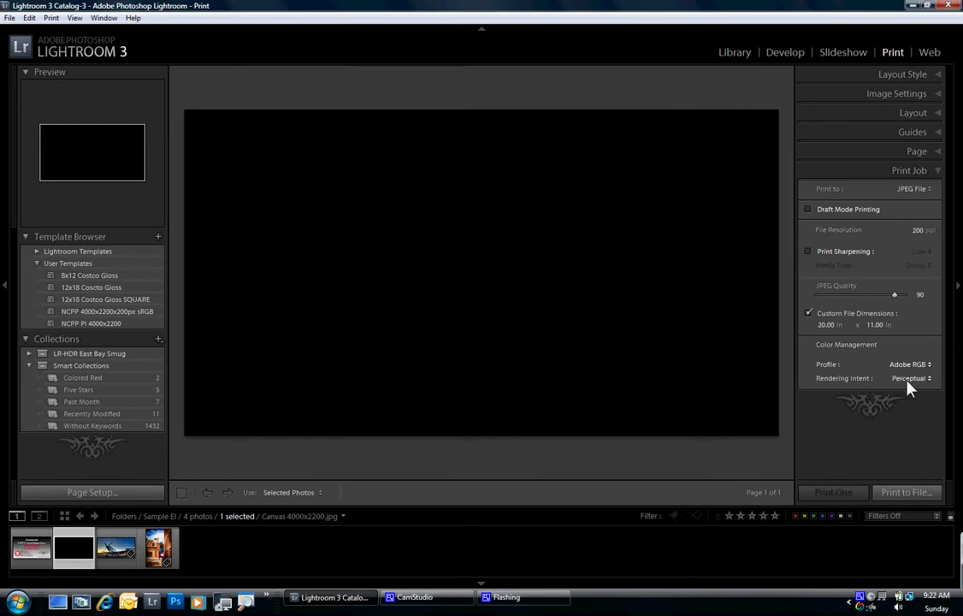
{"action": "left_click", "coordinate": [929, 379]}
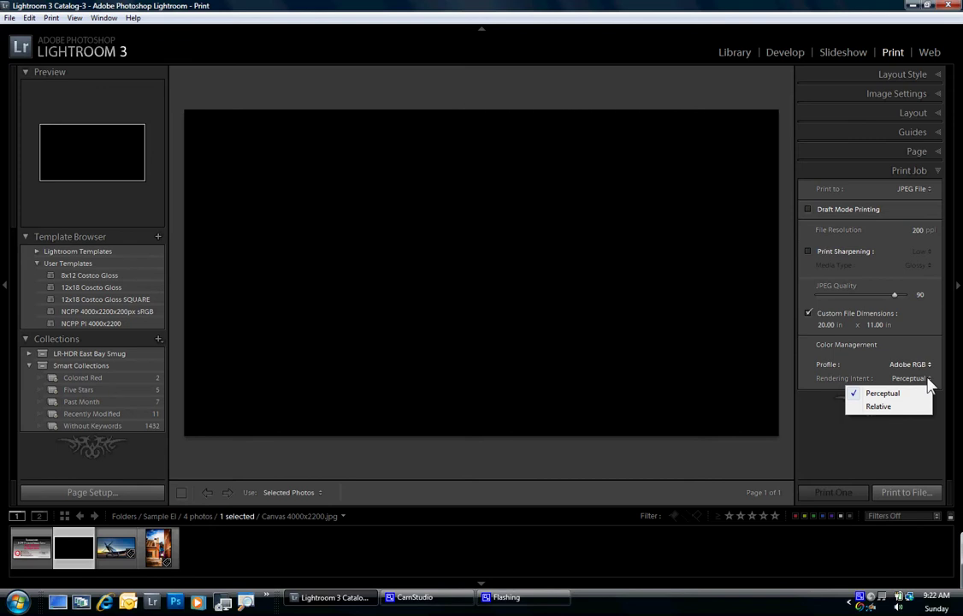
{"action": "left_click", "coordinate": [928, 380]}
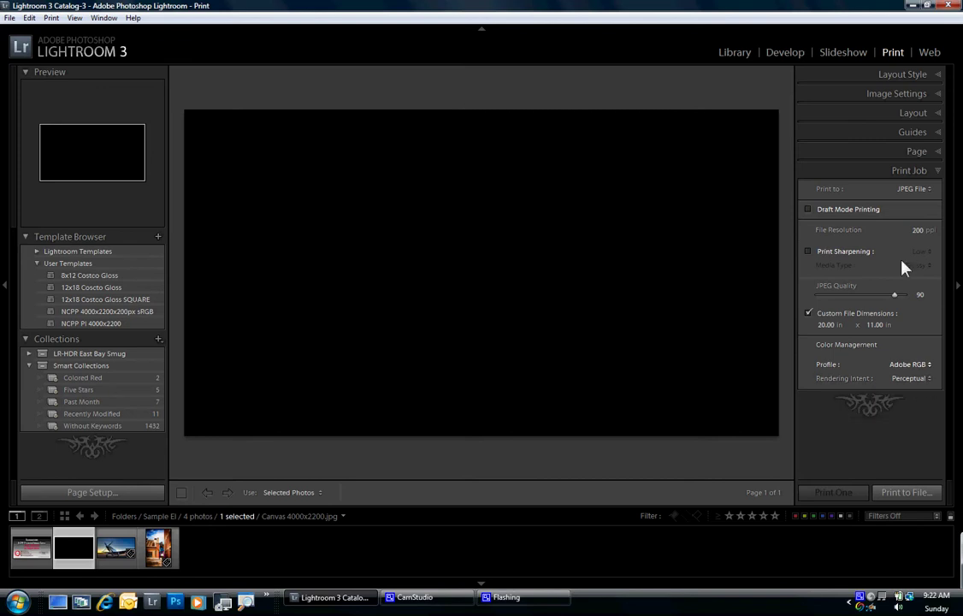
- Review Layout Style and Image Settings, then show 0.25 in margins, 1×1 grid and 10.50 × 19.50 in cell
{"action": "left_click", "coordinate": [939, 75]}
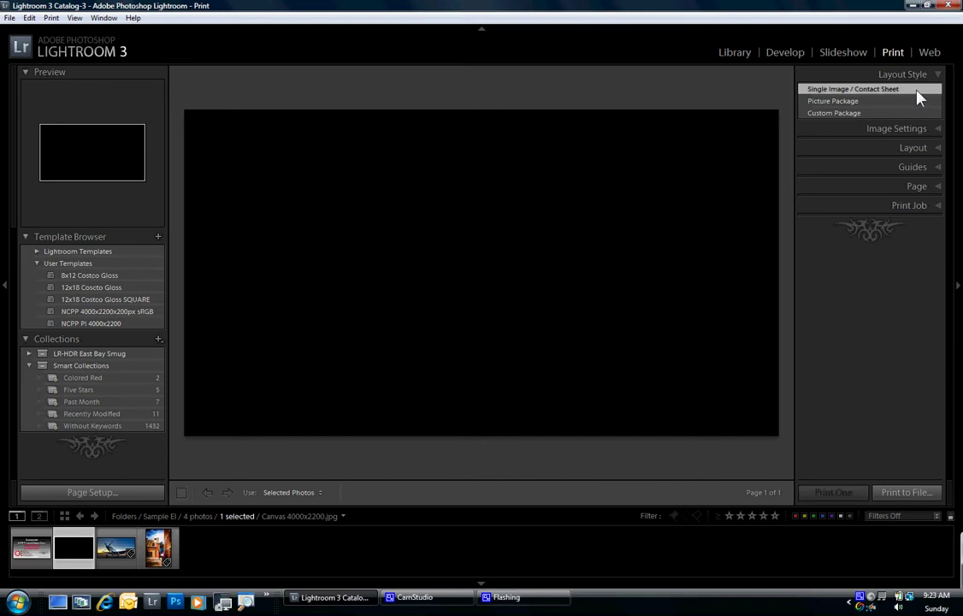
{"action": "left_click", "coordinate": [939, 130]}
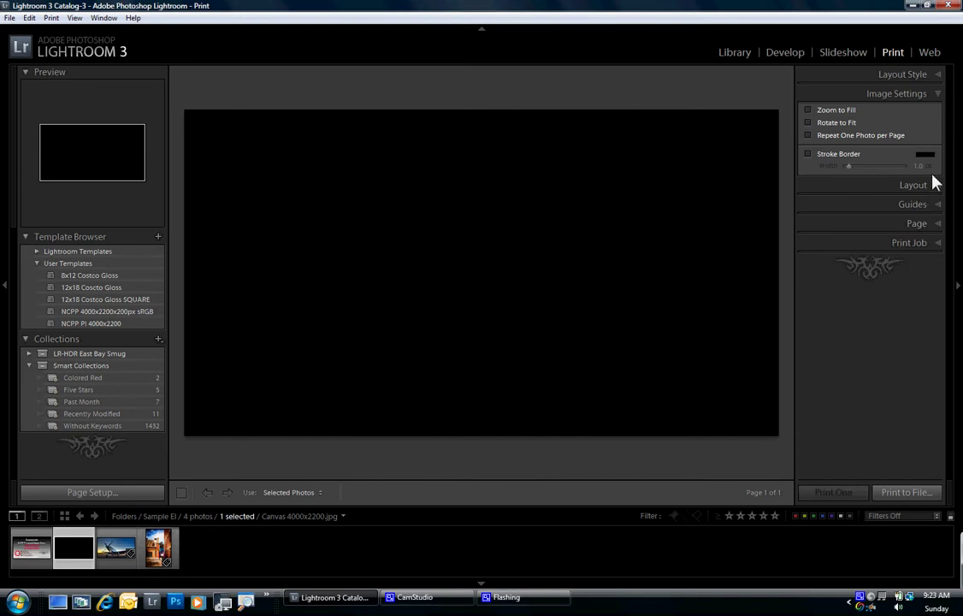
{"action": "left_click", "coordinate": [942, 99]}
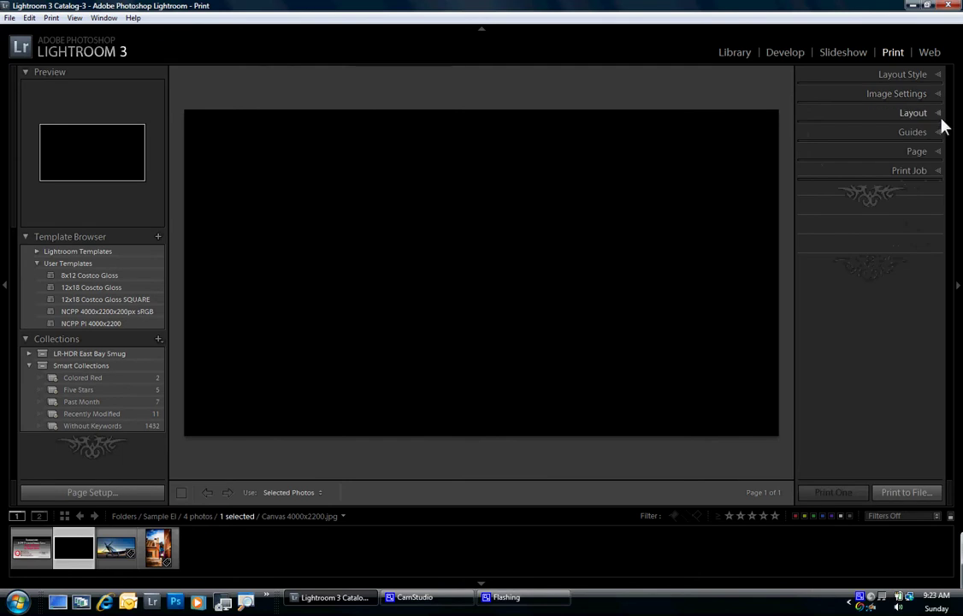
{"action": "left_click", "coordinate": [939, 118]}
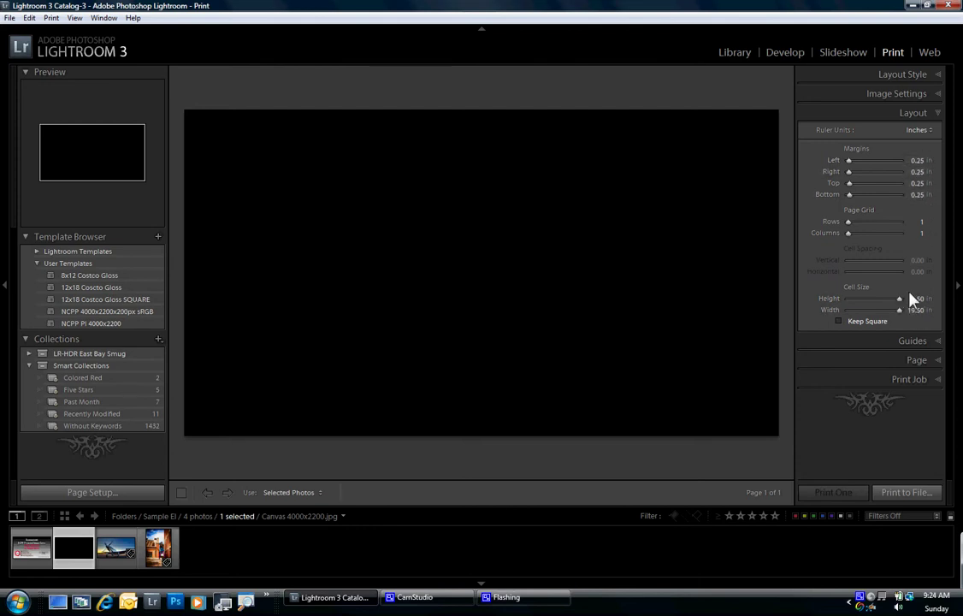
- Toggle Show Guides on and off, leaving guides hidden, and reveal the Page options
{"action": "left_click", "coordinate": [940, 341]}
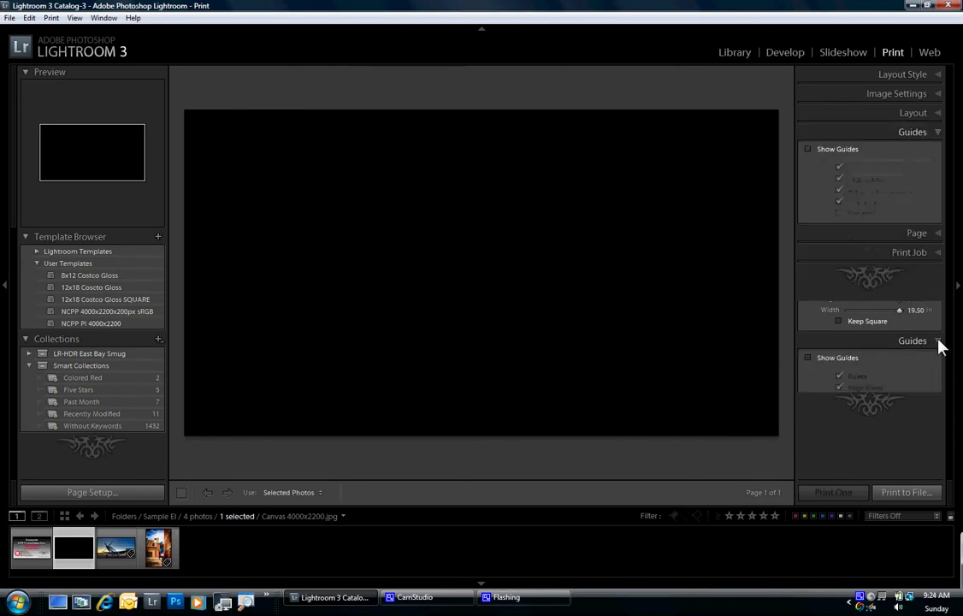
{"action": "left_click", "coordinate": [809, 150]}
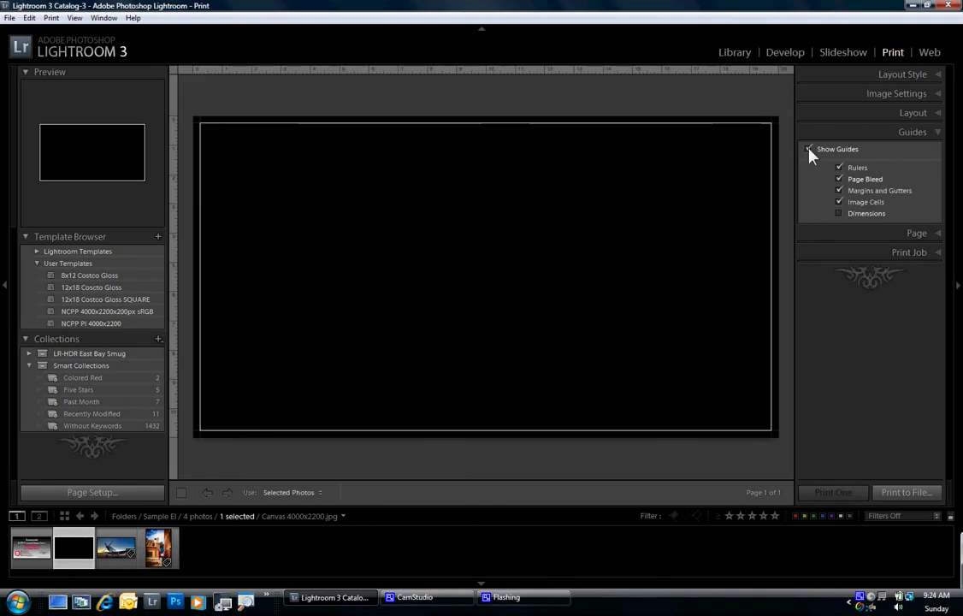
{"action": "left_click", "coordinate": [809, 150]}
{"action": "left_click", "coordinate": [810, 149]}
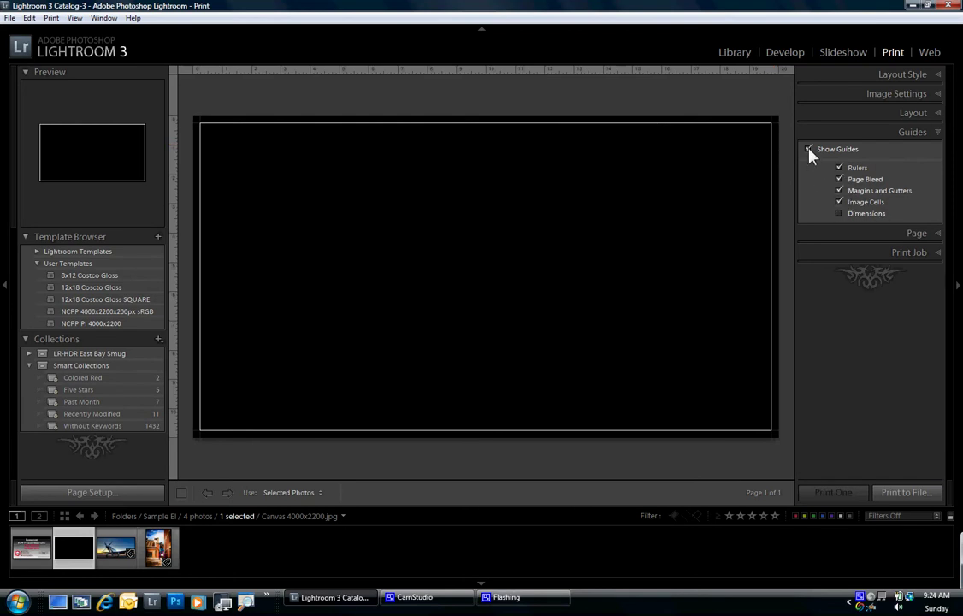
{"action": "left_click", "coordinate": [809, 149]}
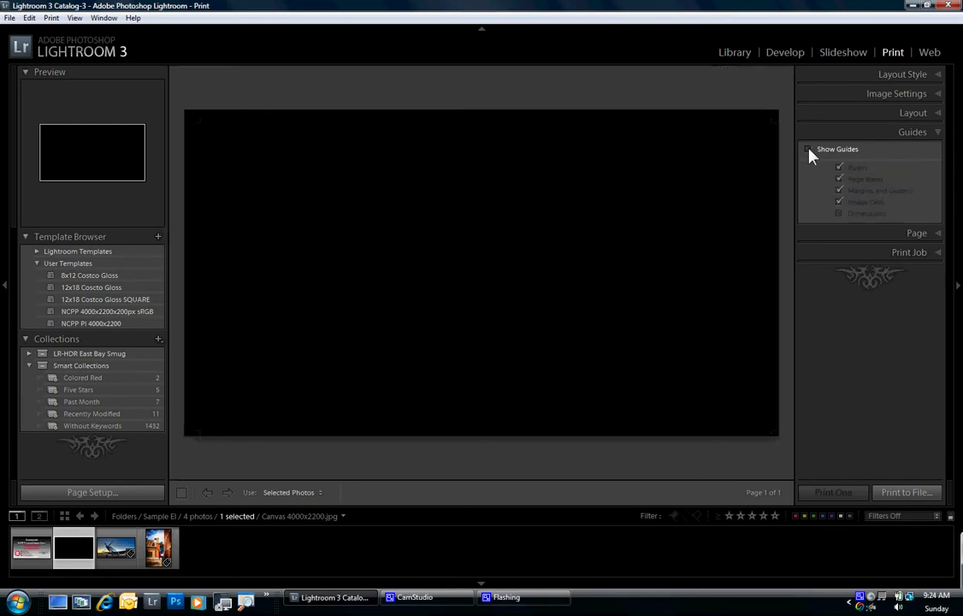
{"action": "left_click", "coordinate": [940, 234]}
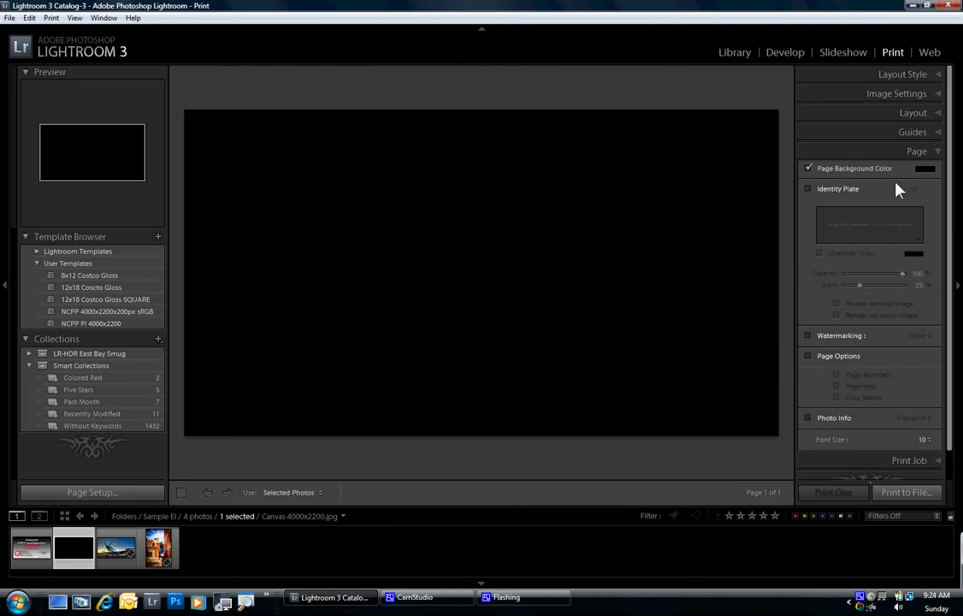
- Toggle the black page background colour off and back on, trying 20% saturation in its picker
{"action": "left_click", "coordinate": [808, 169]}
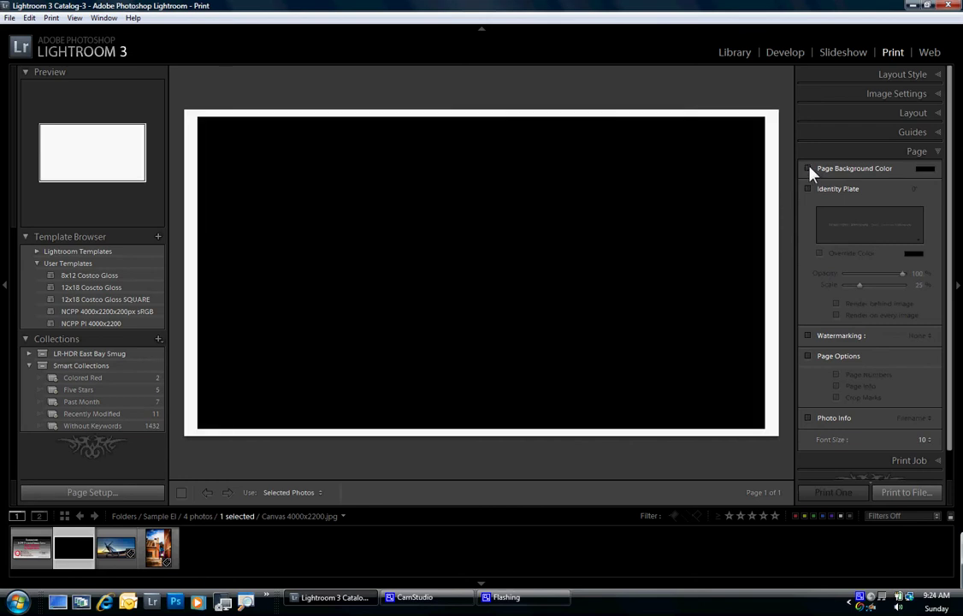
{"action": "left_click", "coordinate": [809, 169]}
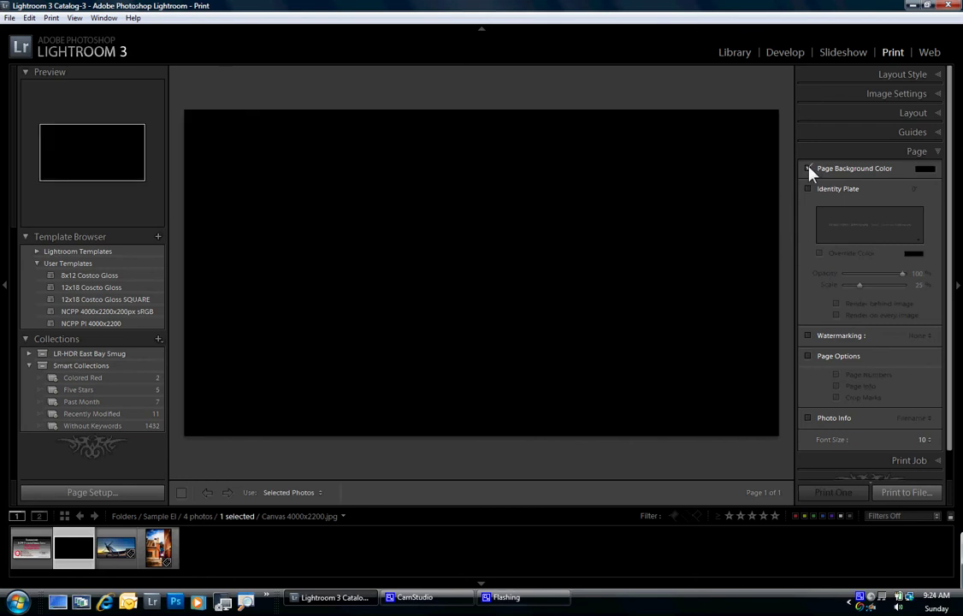
{"action": "left_click", "coordinate": [927, 170]}
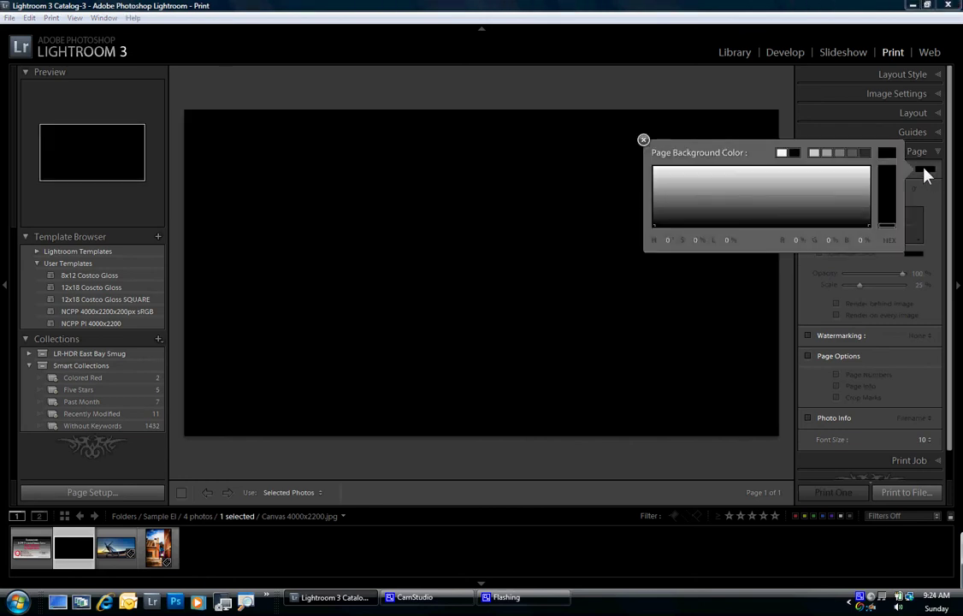
{"action": "left_click", "coordinate": [886, 212]}
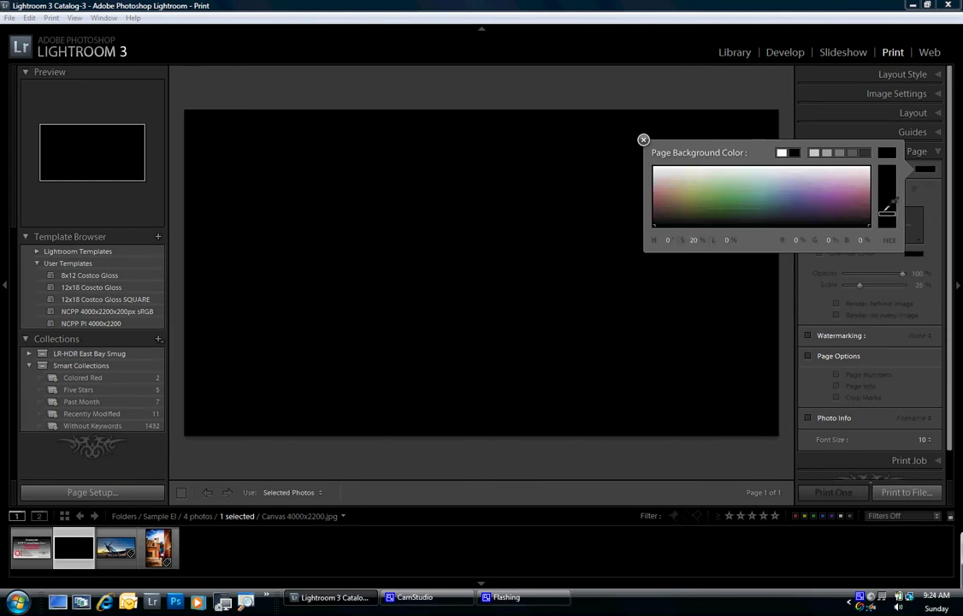
{"action": "left_click", "coordinate": [926, 170]}
- Adjust the background colour saturation, then bring back the Print Job settings (JPEG, 200 ppi, 20 × 11 in)
{"action": "left_click", "coordinate": [926, 170]}
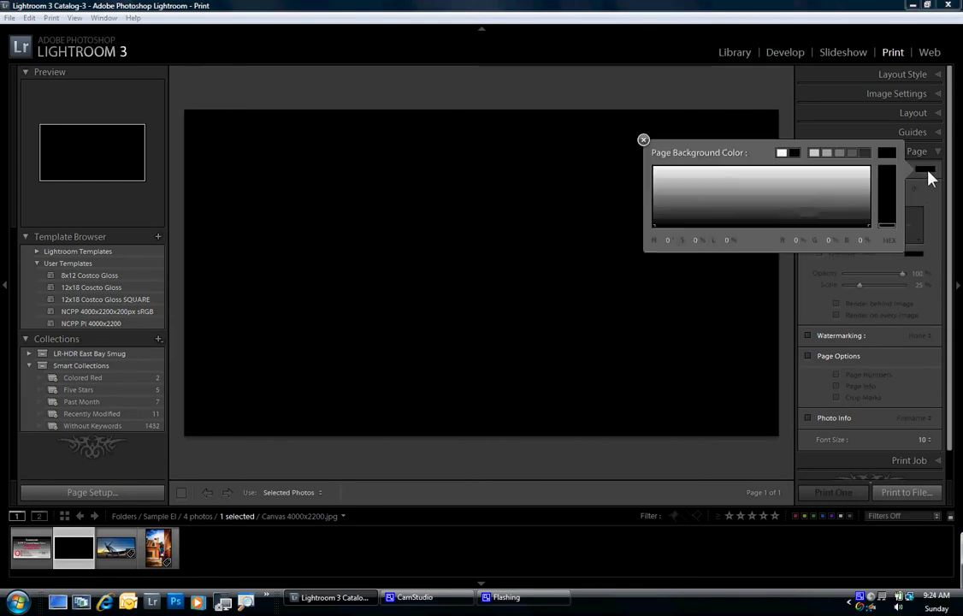
{"action": "mouse_move", "coordinate": [895, 214]}
{"action": "left_mouse_down"}
{"action": "mouse_move", "coordinate": [884, 181]}
{"action": "mouse_move", "coordinate": [866, 180]}
{"action": "left_mouse_up"}
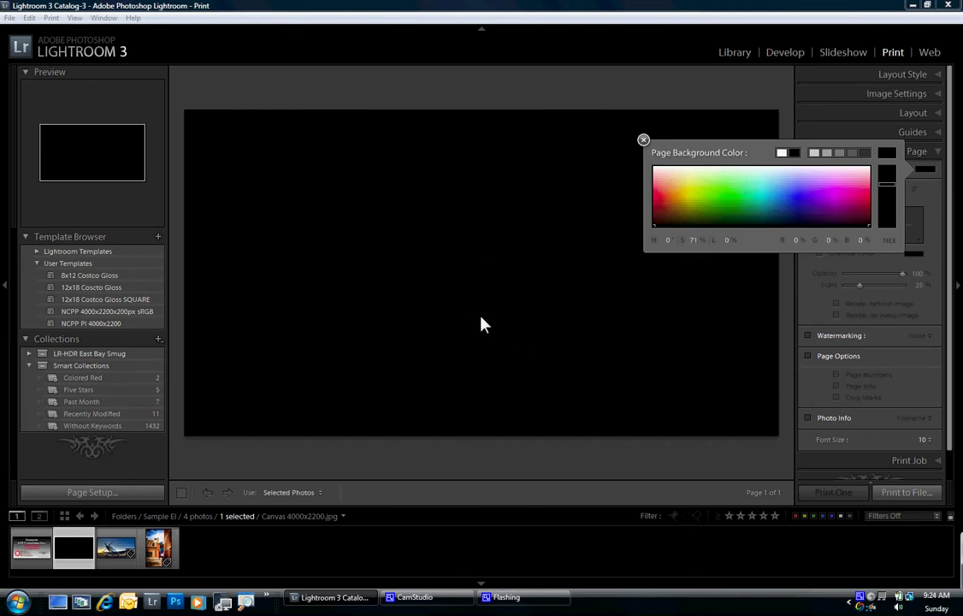
{"action": "left_click", "coordinate": [643, 140]}
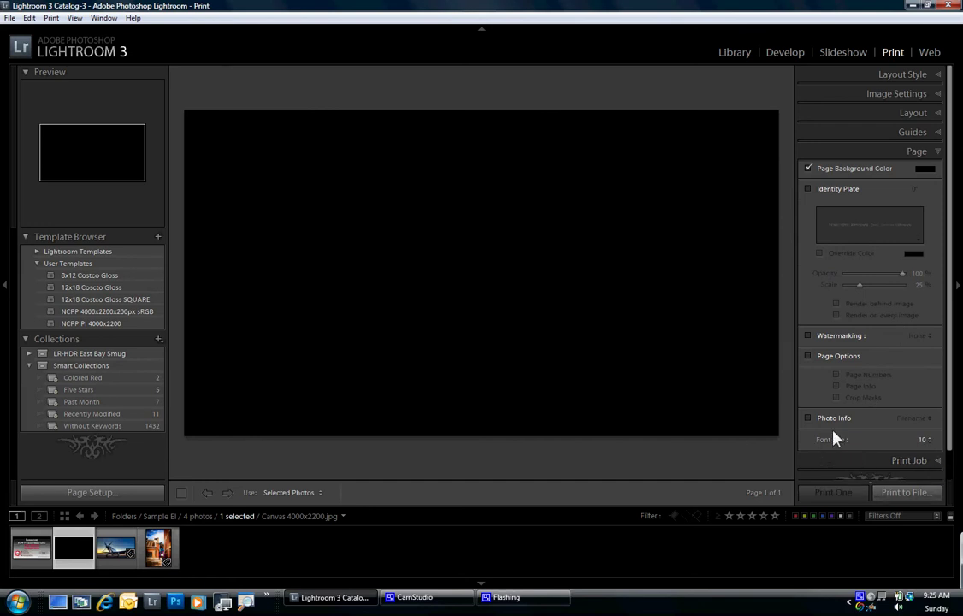
{"action": "left_click", "coordinate": [935, 462]}
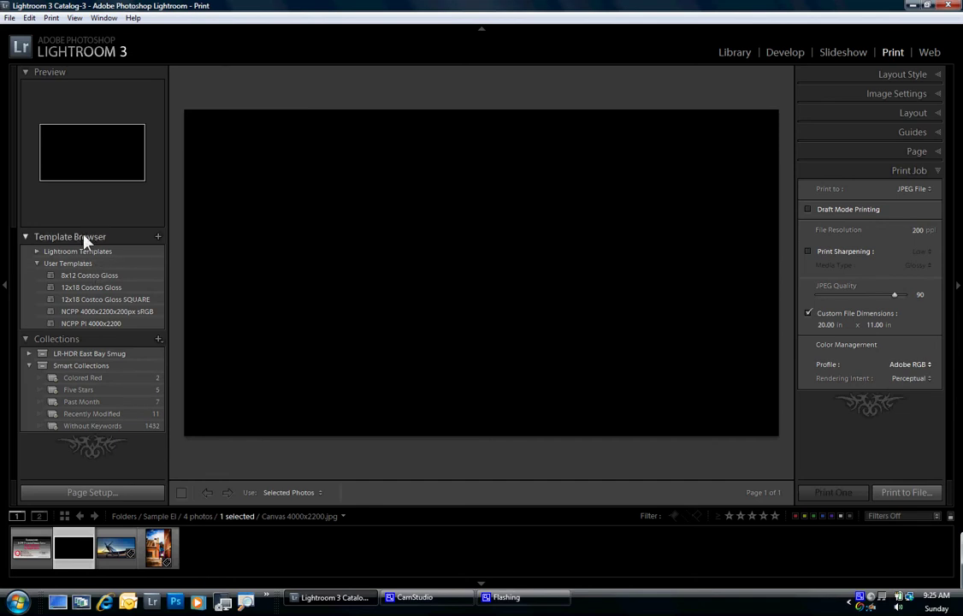
- Create a User Templates entry named 'NCPP PI 4000x2200 temp' from the current print settings
{"action": "left_click", "coordinate": [158, 238]}
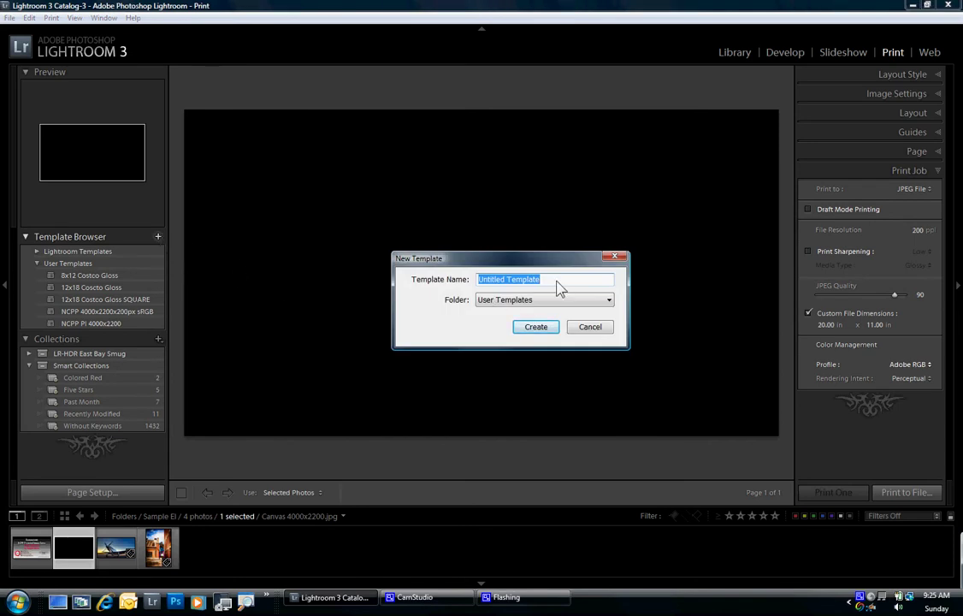
{"action": "type", "text": "NCPP "}
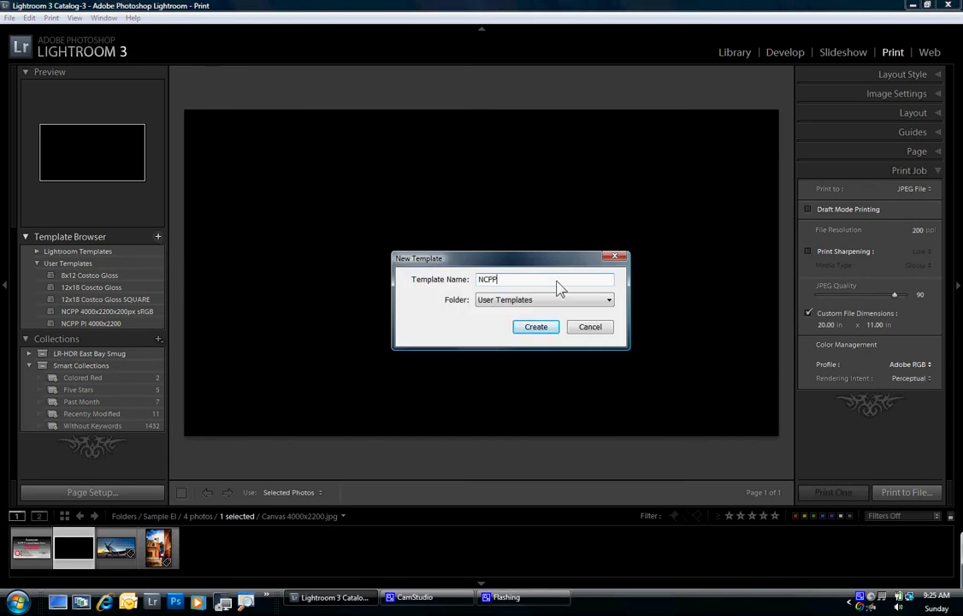
{"action": "type", "text": "PI 4000x200"}
{"action": "key", "text": "BackSpace"}
{"action": "key", "text": "BackSpace"}
{"action": "type", "text": "200"}
{"action": "type", "text": "temp"}
{"action": "left_click", "coordinate": [537, 329]}
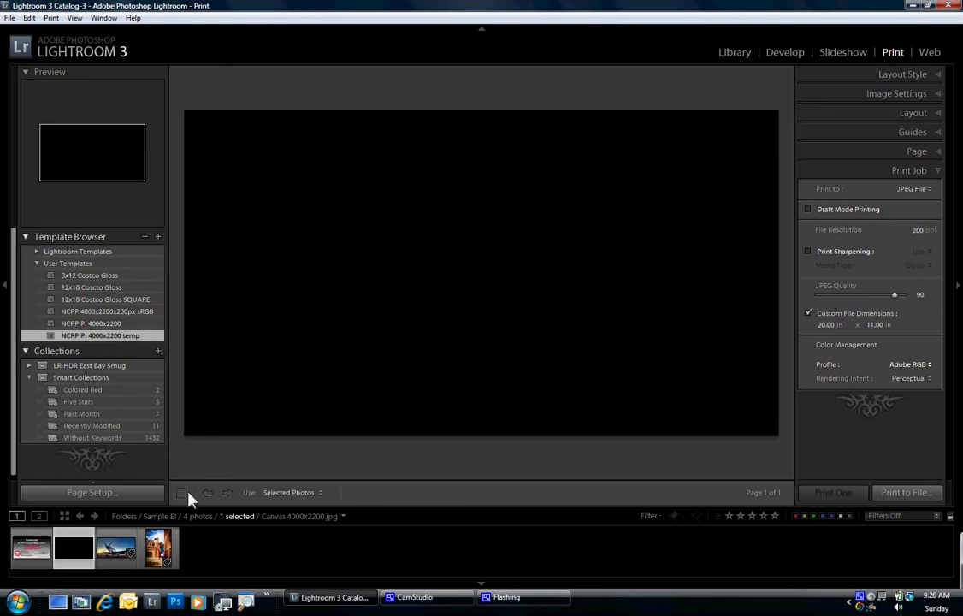
- Place the airplane photo on the print page and try Zoom to Fill, leaving it off
{"action": "left_click", "coordinate": [118, 548]}
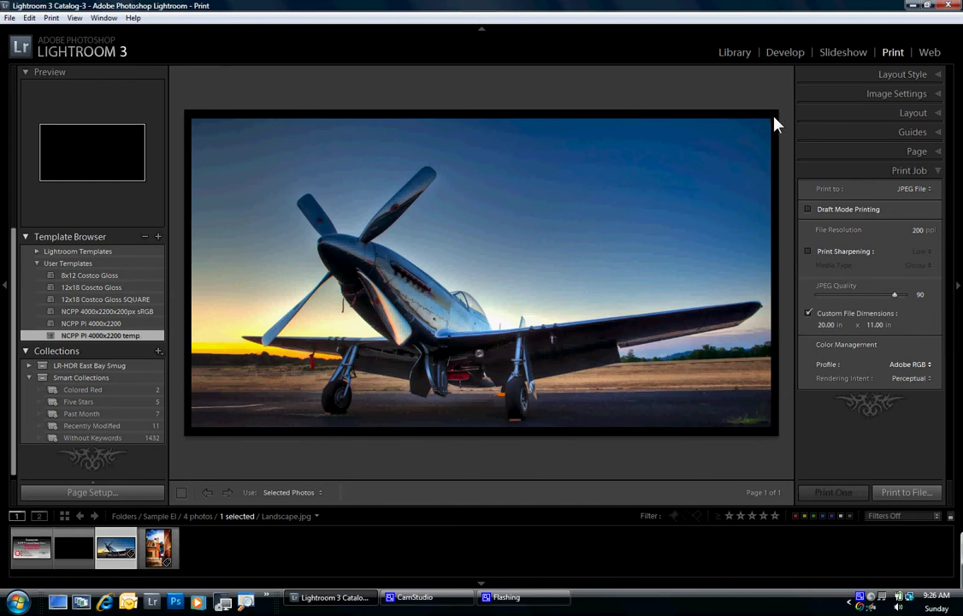
{"action": "left_click", "coordinate": [938, 94]}
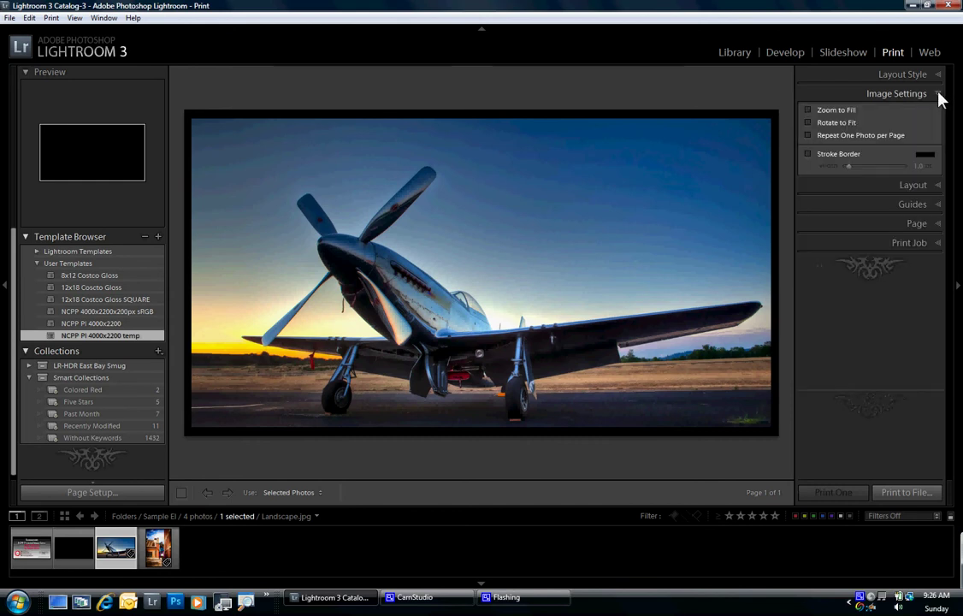
{"action": "left_click", "coordinate": [808, 110]}
{"action": "left_click", "coordinate": [808, 111]}
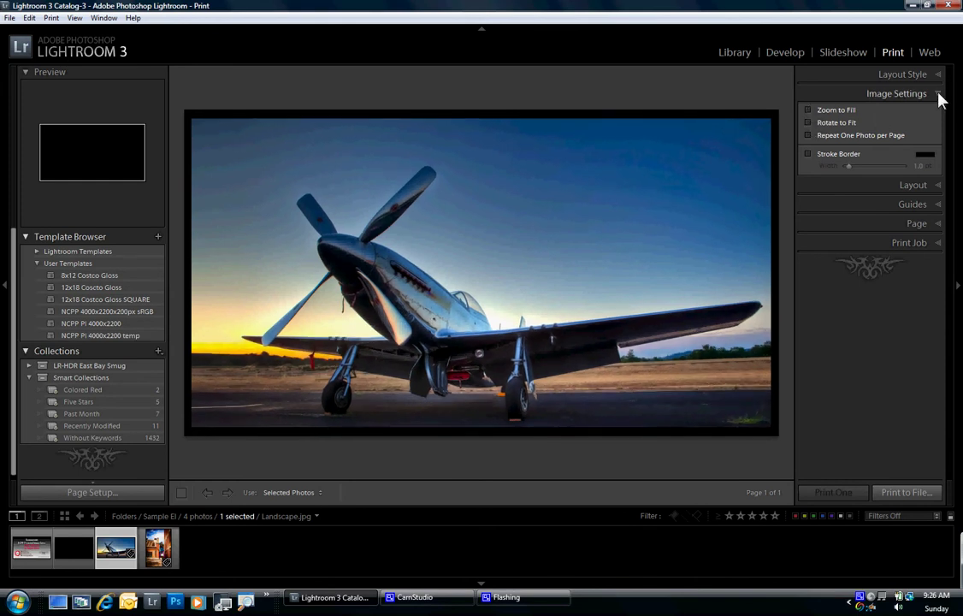
- Set all margins to 0.00 in and the cell size to 11.00 × 20.00 in
{"action": "left_click", "coordinate": [940, 187]}
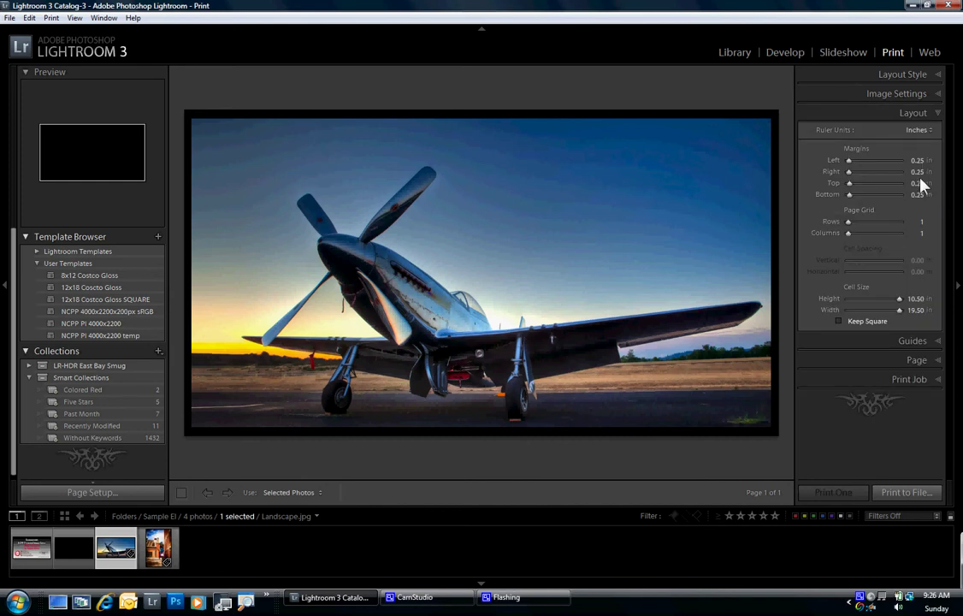
{"action": "left_click_drag", "start_coordinate": [848, 162], "coordinate": [838, 195]}
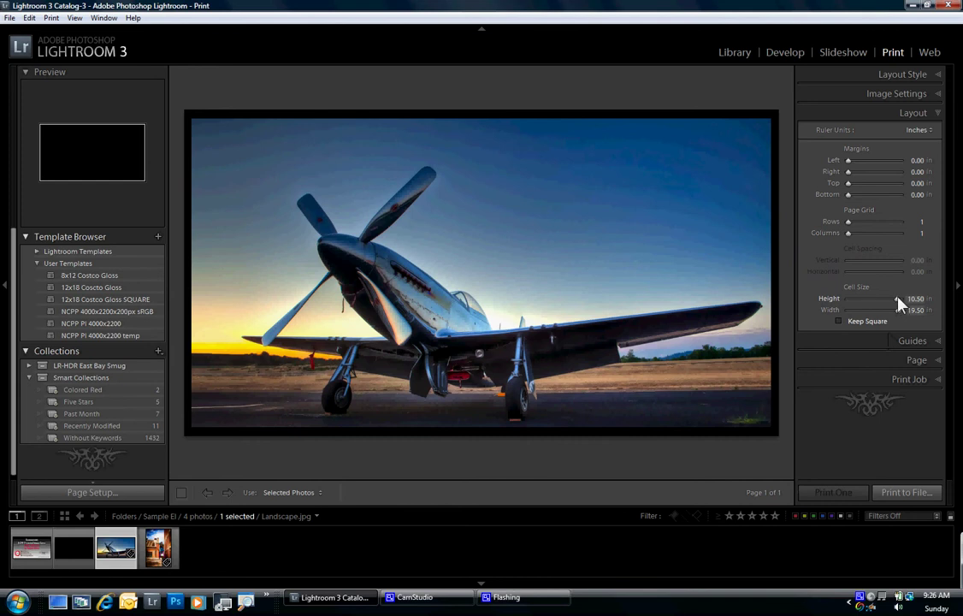
{"action": "left_click_drag", "start_coordinate": [898, 299], "coordinate": [908, 312]}
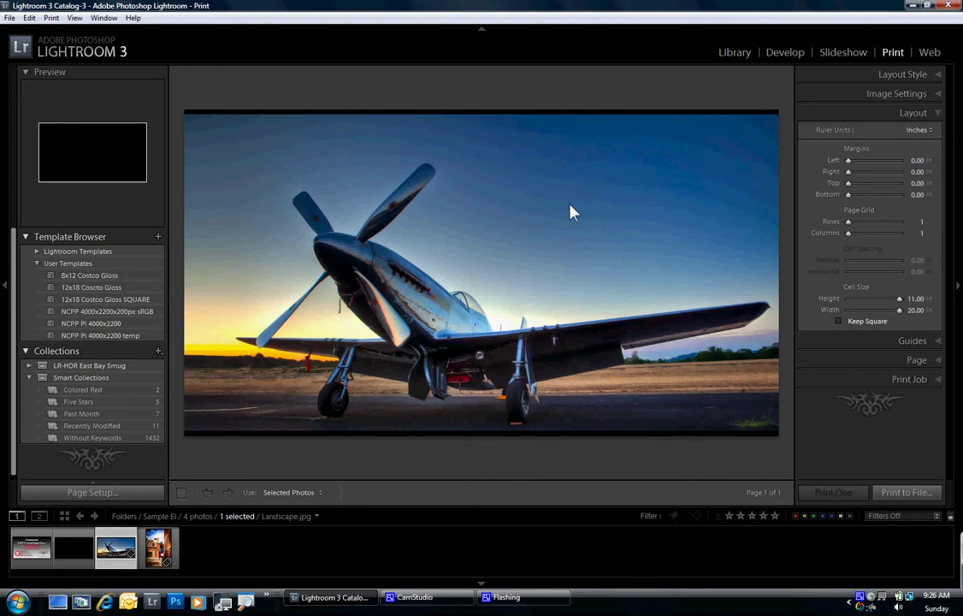
- Try Zoom to Fill and reposition the airplane photo, then switch Zoom to Fill off again
{"action": "left_click", "coordinate": [938, 94]}
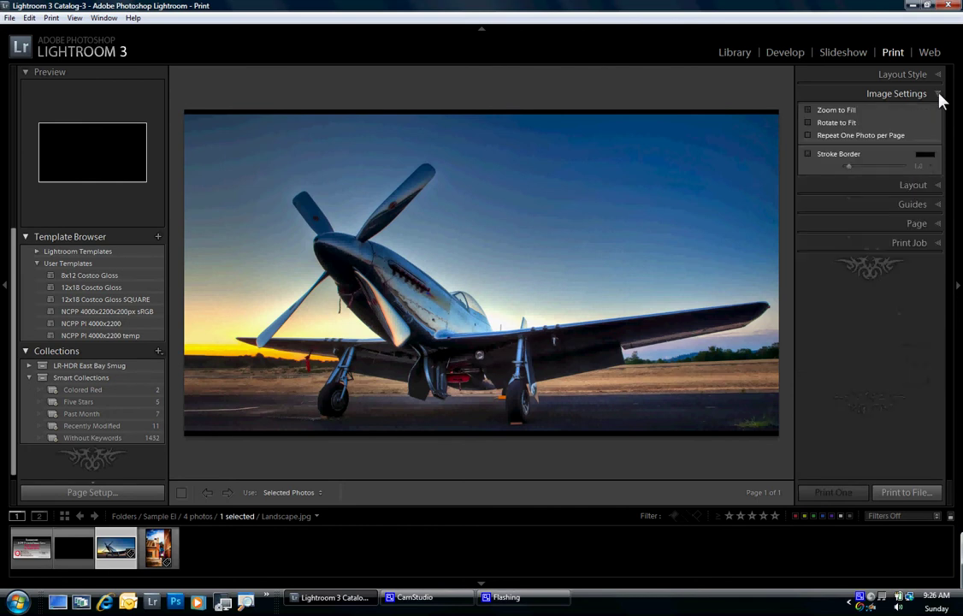
{"action": "left_click", "coordinate": [808, 111]}
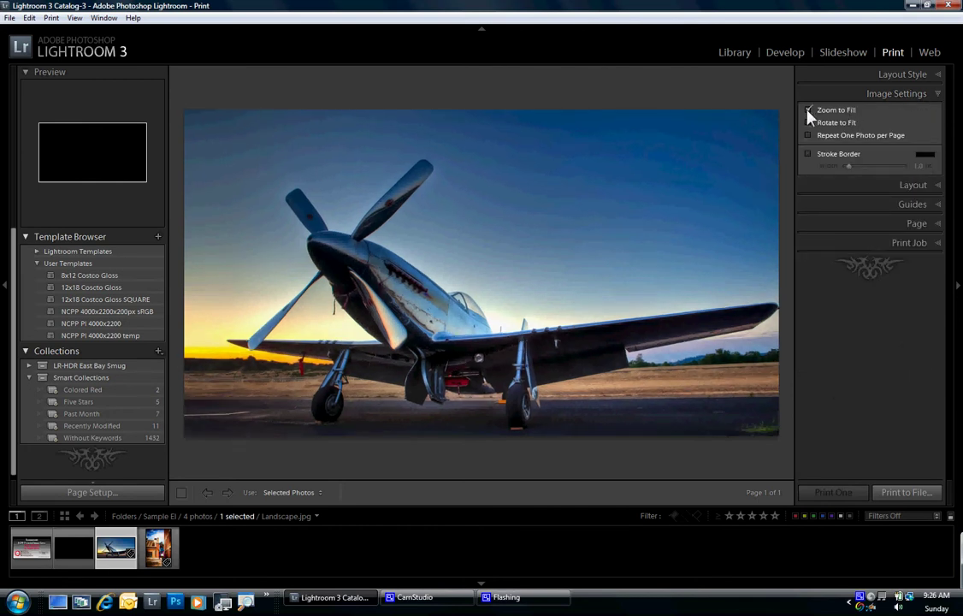
{"action": "mouse_move", "coordinate": [604, 268]}
{"action": "left_mouse_down"}
{"action": "mouse_move", "coordinate": [595, 263]}
{"action": "mouse_move", "coordinate": [609, 252]}
{"action": "mouse_move", "coordinate": [597, 259]}
{"action": "left_mouse_up"}
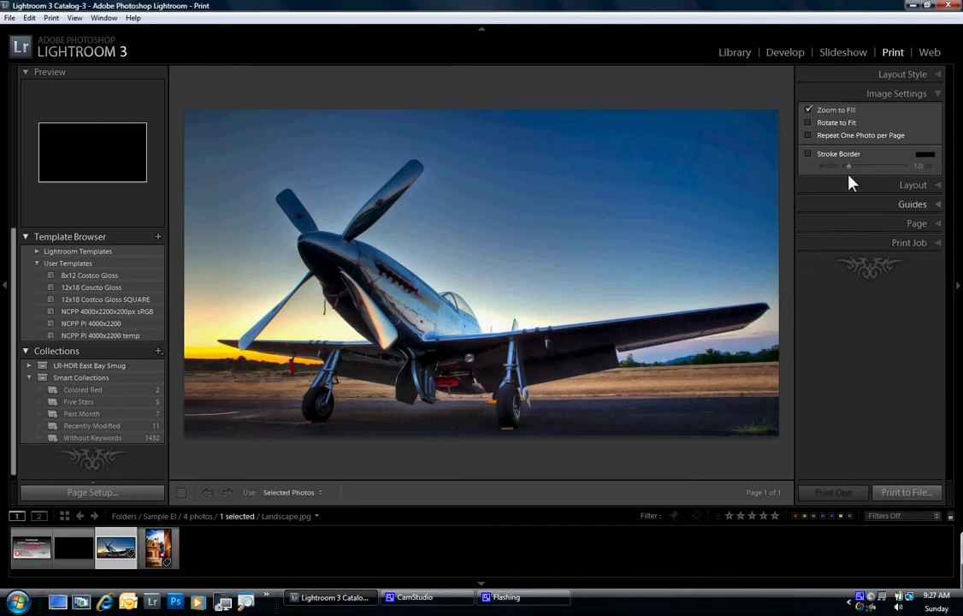
{"action": "left_click", "coordinate": [808, 110]}
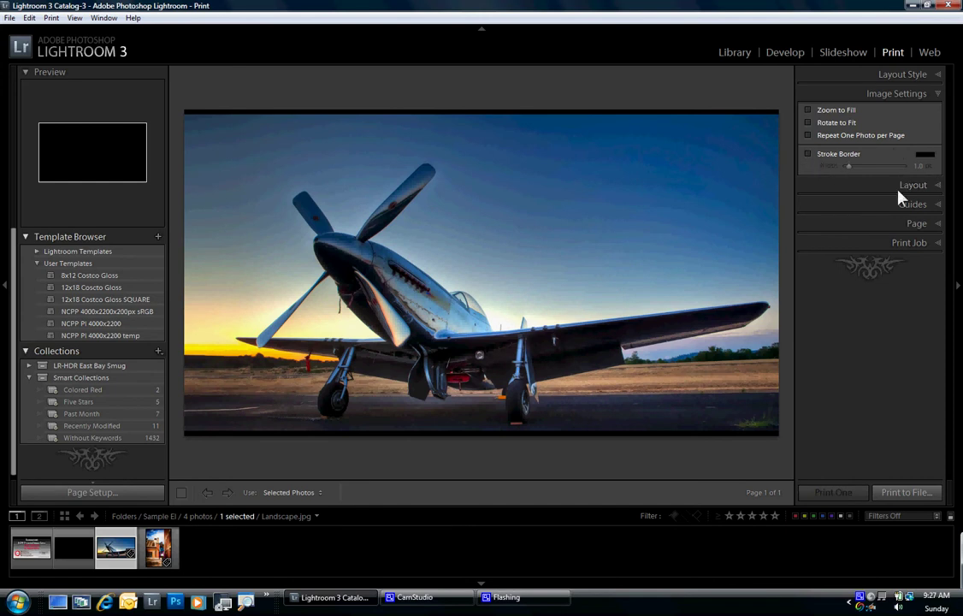
- Reapply the 'NCPP PI 4000x2200 temp' template, restoring 0.25 in margins and a 10.50 × 19.50 in cell
{"action": "left_click", "coordinate": [939, 186]}
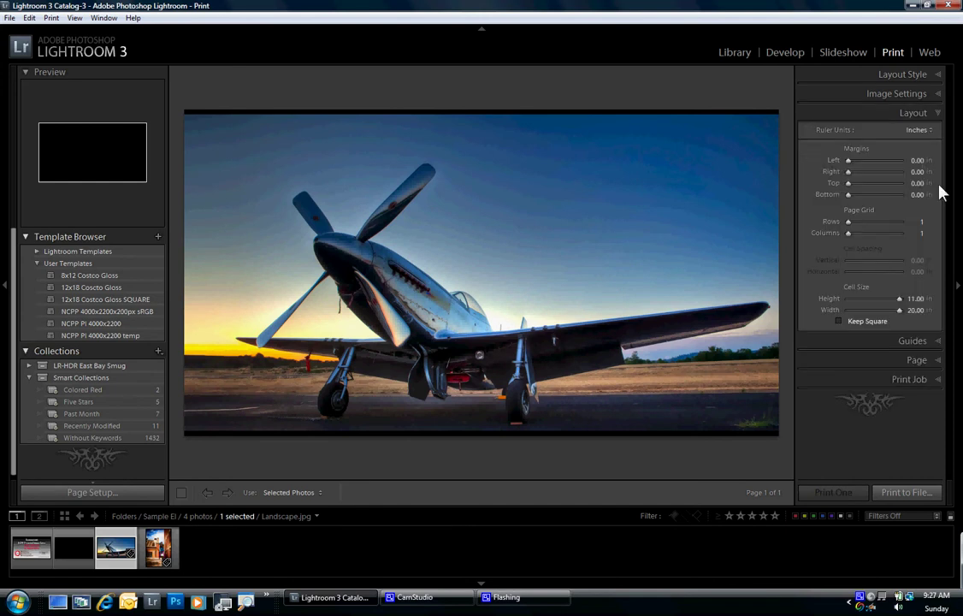
{"action": "left_click", "coordinate": [916, 161]}
{"action": "type", "text": "25"}
{"action": "left_click", "coordinate": [918, 172]}
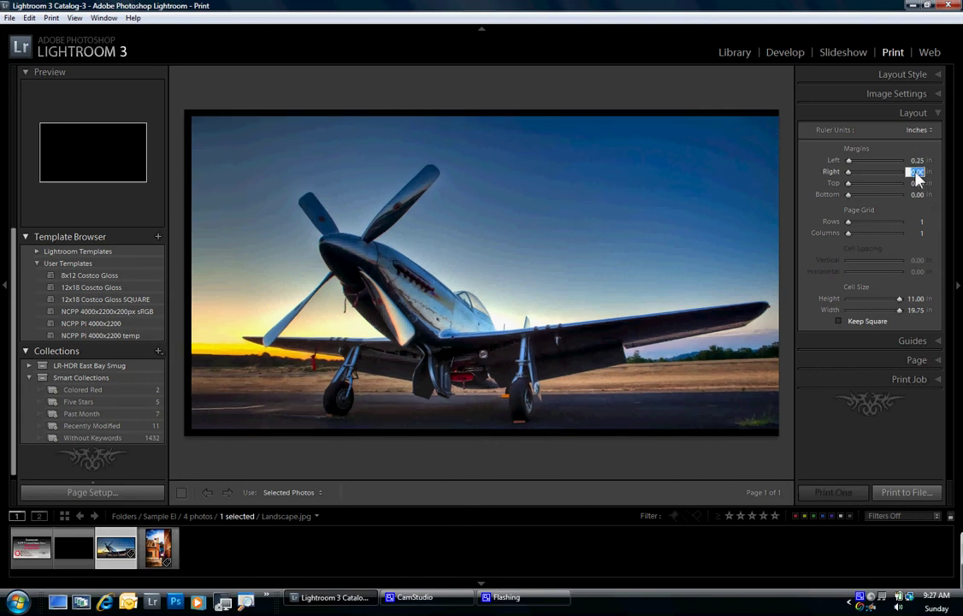
{"action": "left_click", "coordinate": [107, 340]}
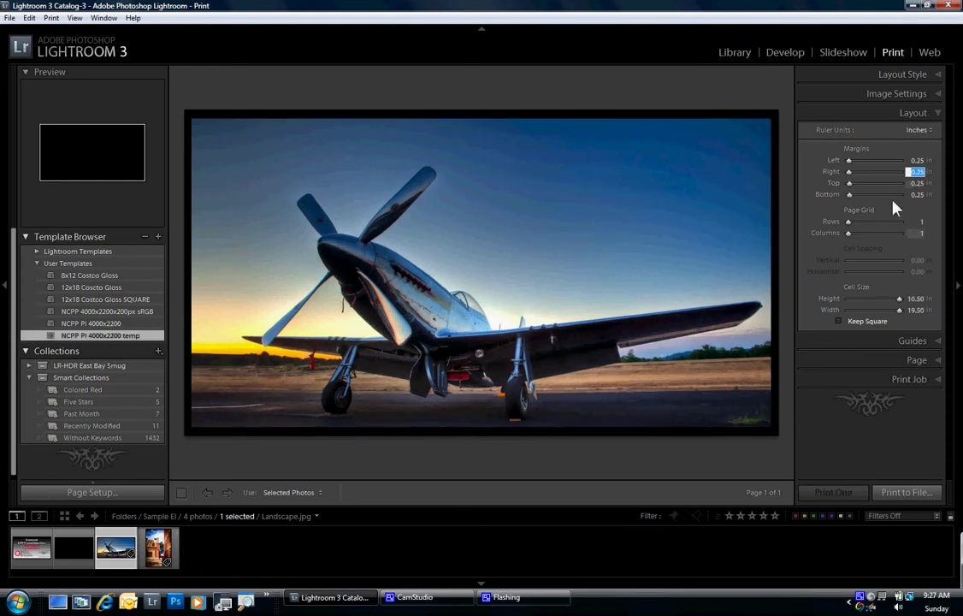
{"action": "key", "text": "Return"}
{"action": "left_click", "coordinate": [938, 342]}
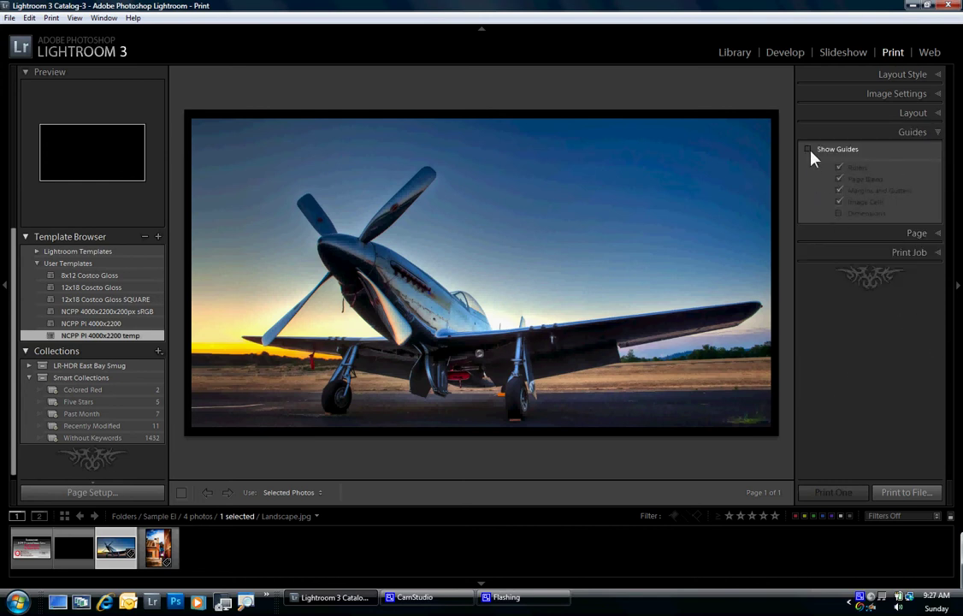
{"action": "left_click", "coordinate": [809, 150]}
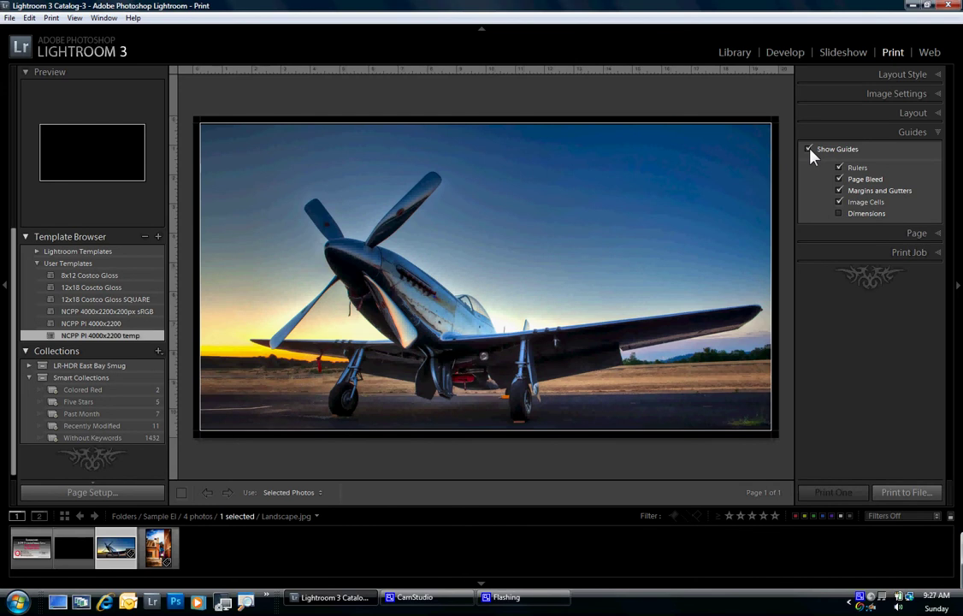
{"action": "left_click", "coordinate": [808, 150]}
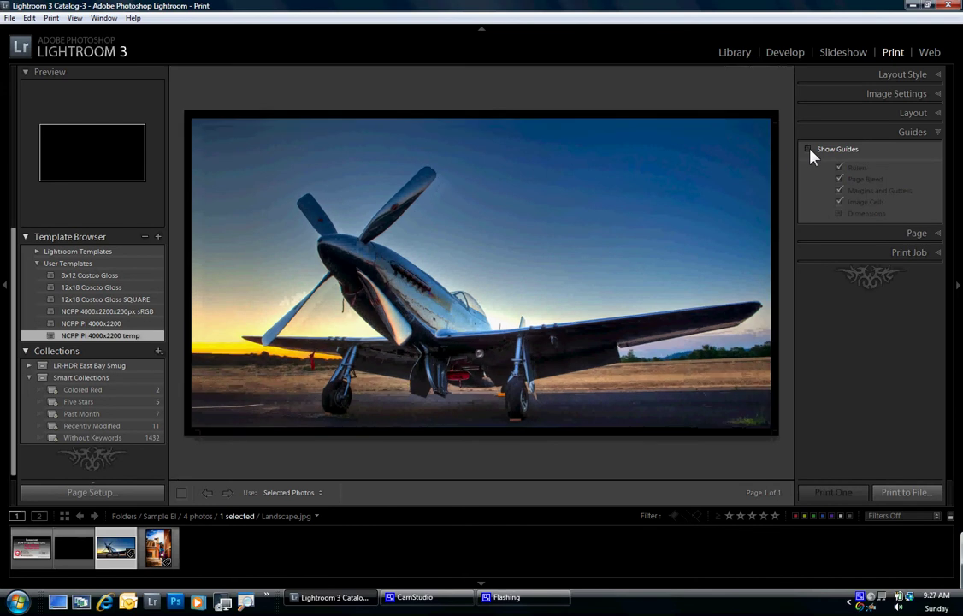
{"action": "left_click", "coordinate": [937, 235]}
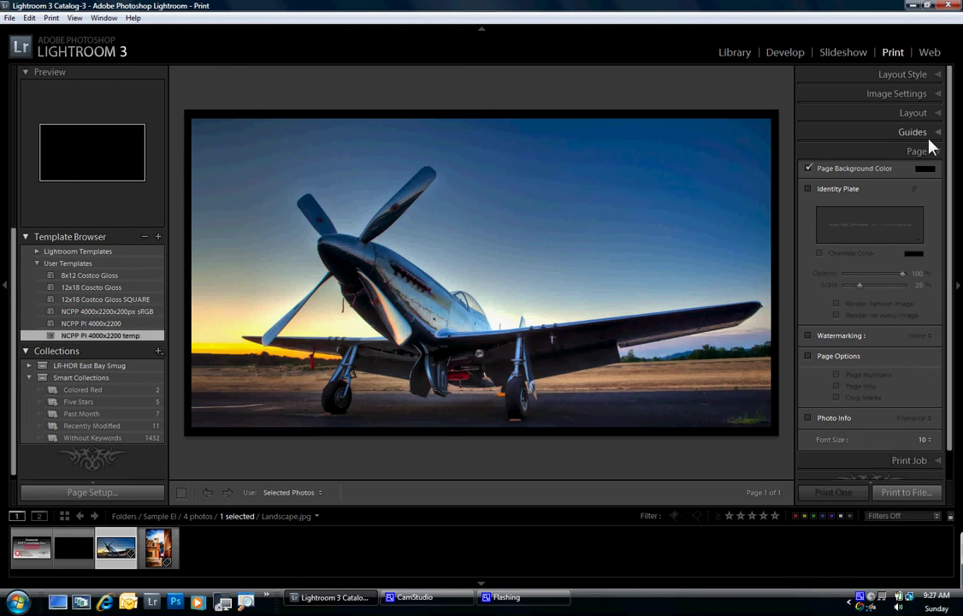
{"action": "left_click", "coordinate": [938, 114]}
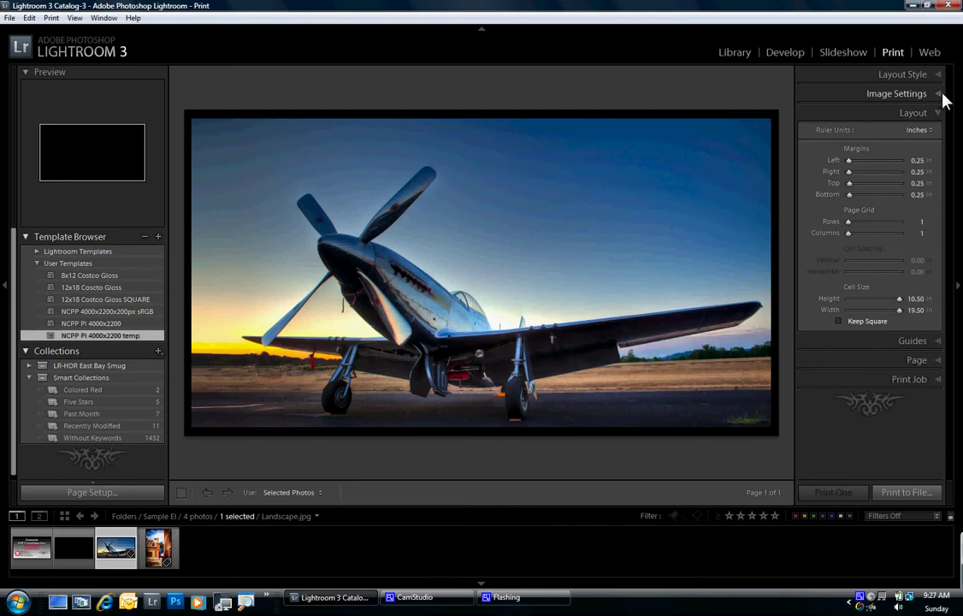
- Enable Stroke Border on the airplane photo and set its colour to blue at 1.0 pt
{"action": "left_click", "coordinate": [940, 95]}
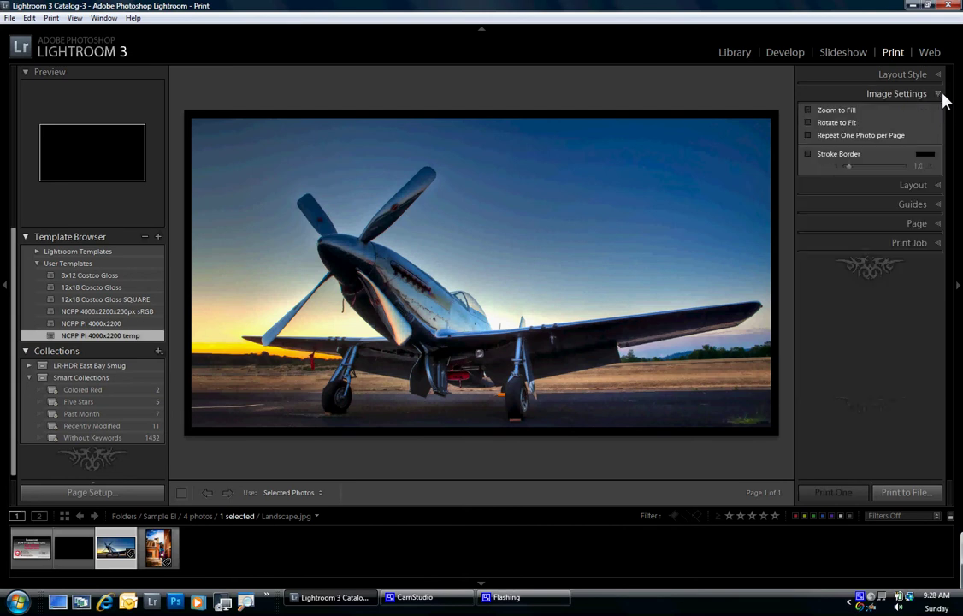
{"action": "left_click", "coordinate": [809, 156]}
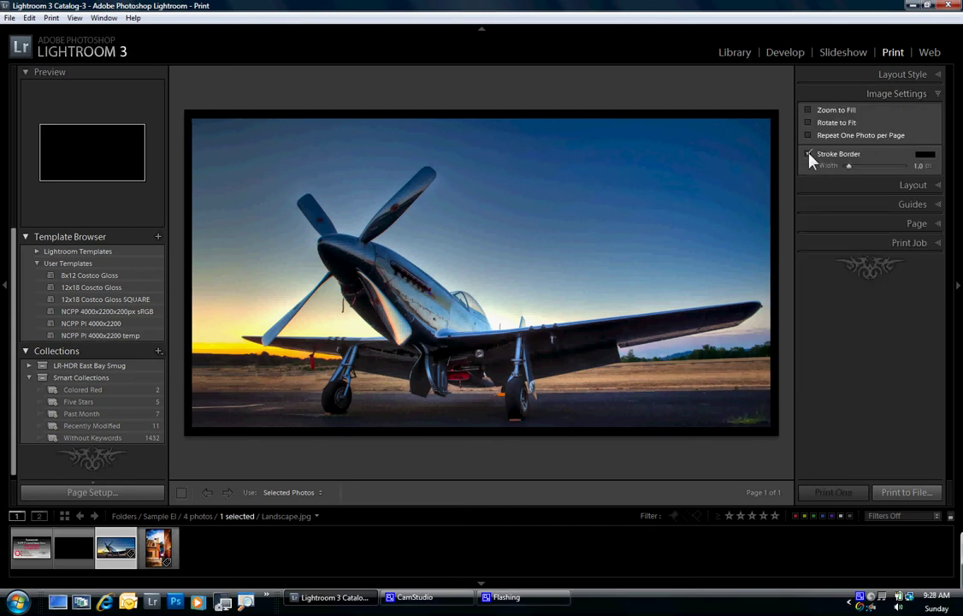
{"action": "left_click", "coordinate": [923, 159]}
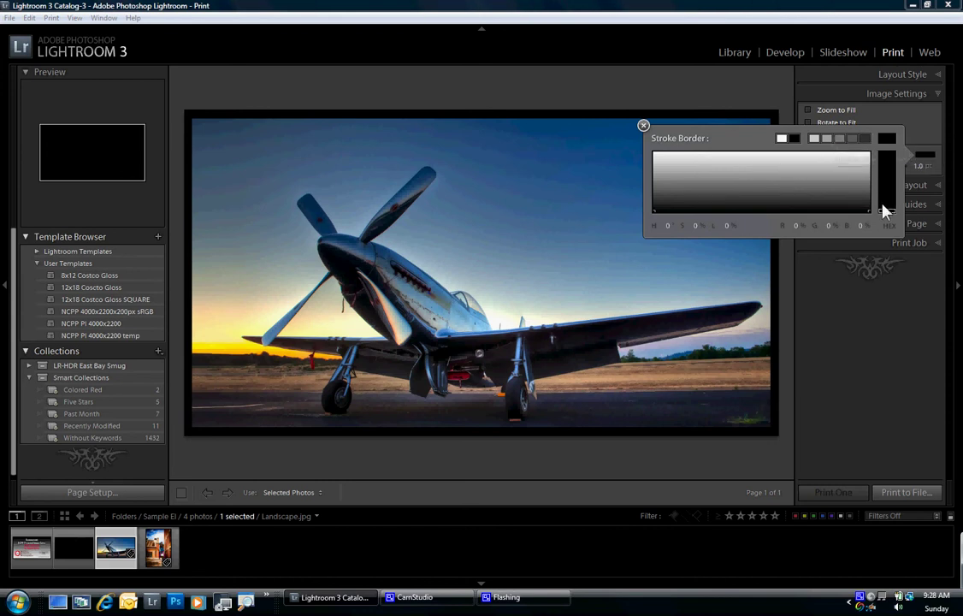
{"action": "left_click_drag", "start_coordinate": [882, 216], "coordinate": [887, 185]}
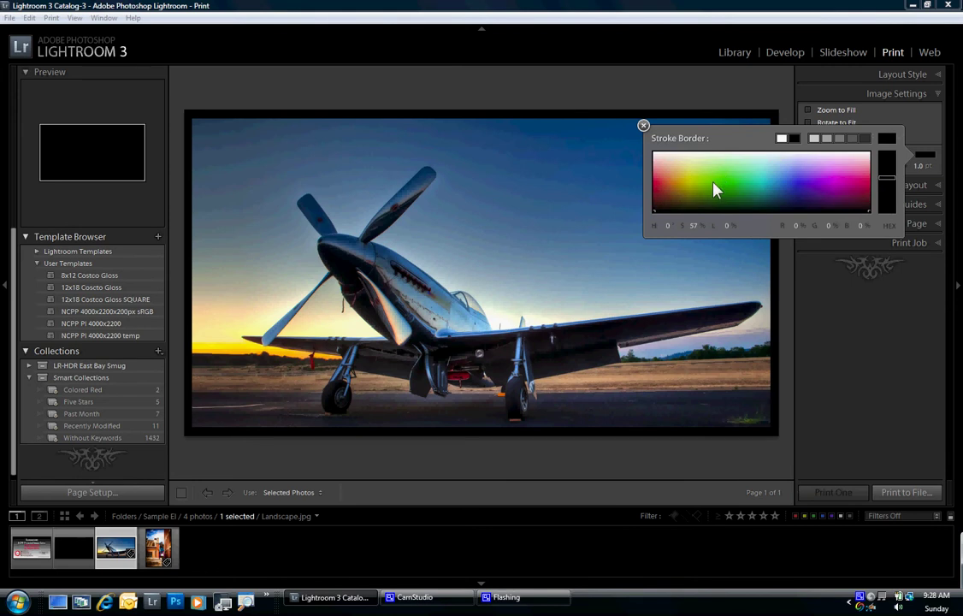
{"action": "left_click", "coordinate": [688, 184]}
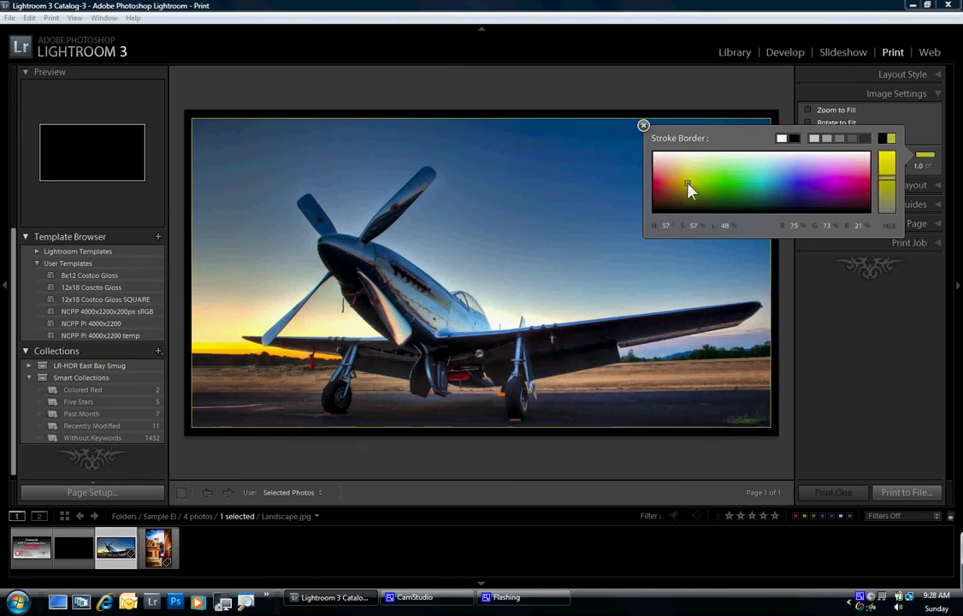
{"action": "mouse_move", "coordinate": [688, 183]}
{"action": "left_mouse_down"}
{"action": "mouse_move", "coordinate": [782, 195]}
{"action": "mouse_move", "coordinate": [792, 175]}
{"action": "left_mouse_up"}
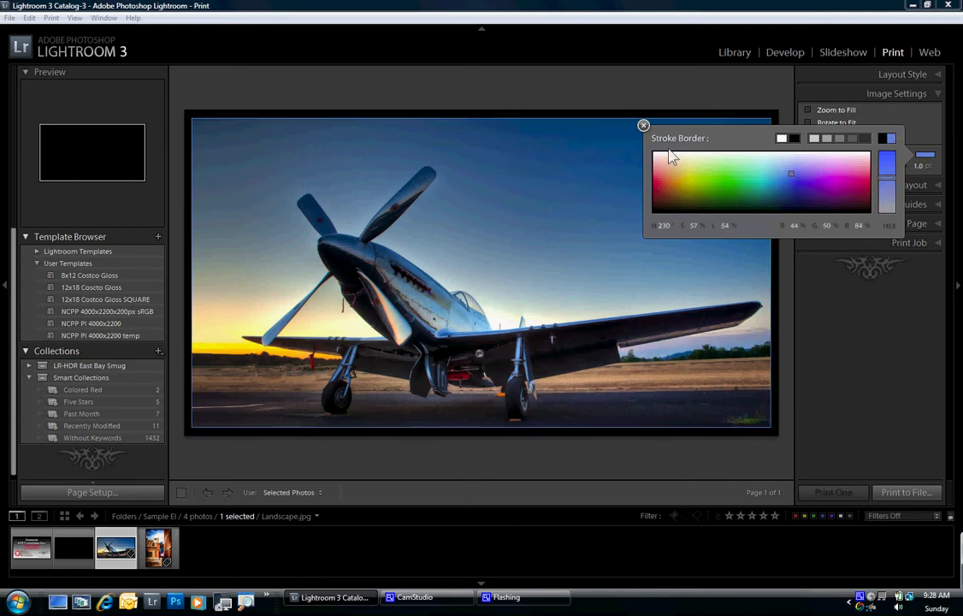
{"action": "left_click", "coordinate": [646, 126]}
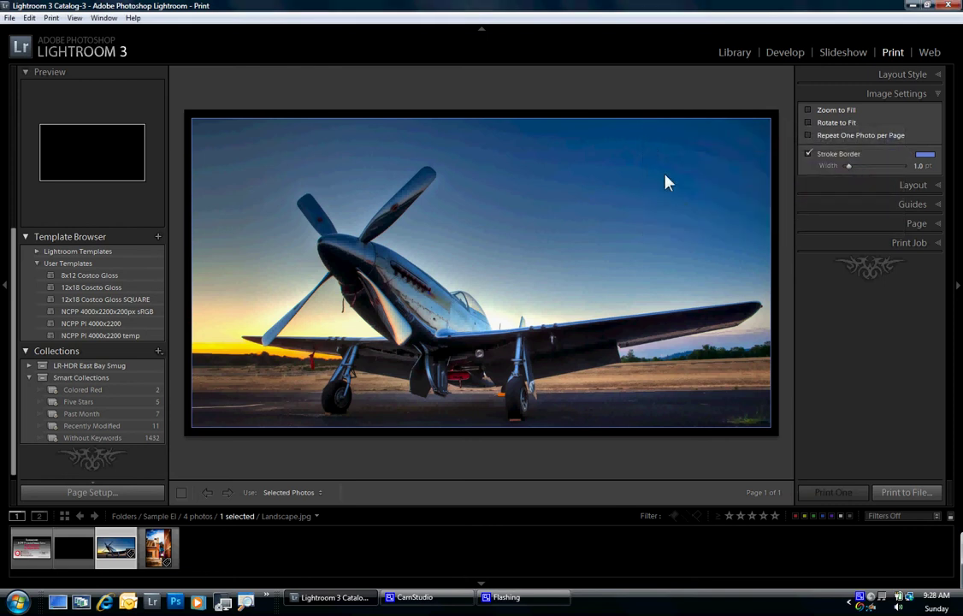
- Print to a JPEG file, overwriting the existing airplane JPEG in the PhotomatixPro3 folder
{"action": "left_click", "coordinate": [904, 494]}
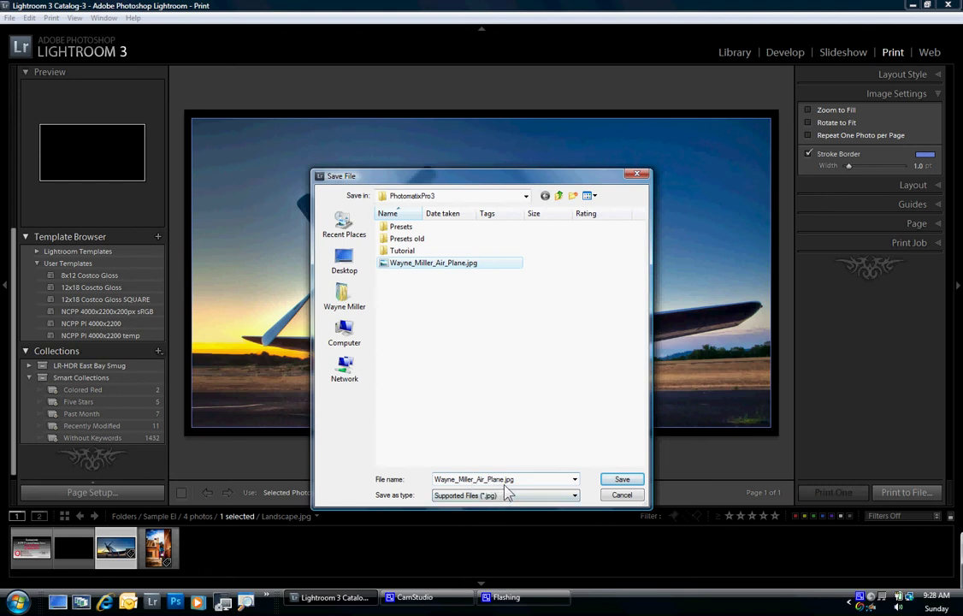
{"action": "left_click", "coordinate": [622, 481]}
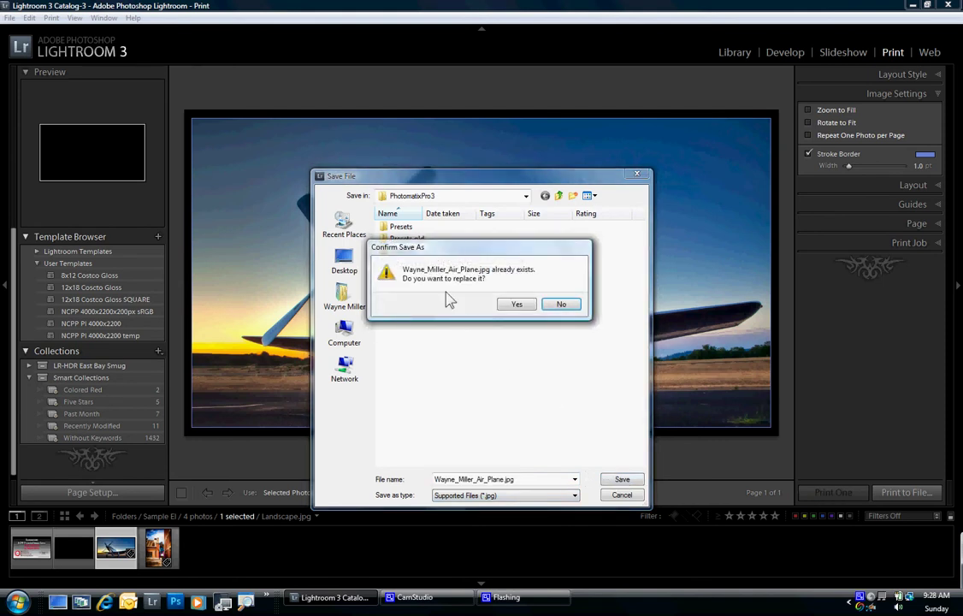
{"action": "left_click", "coordinate": [518, 306]}
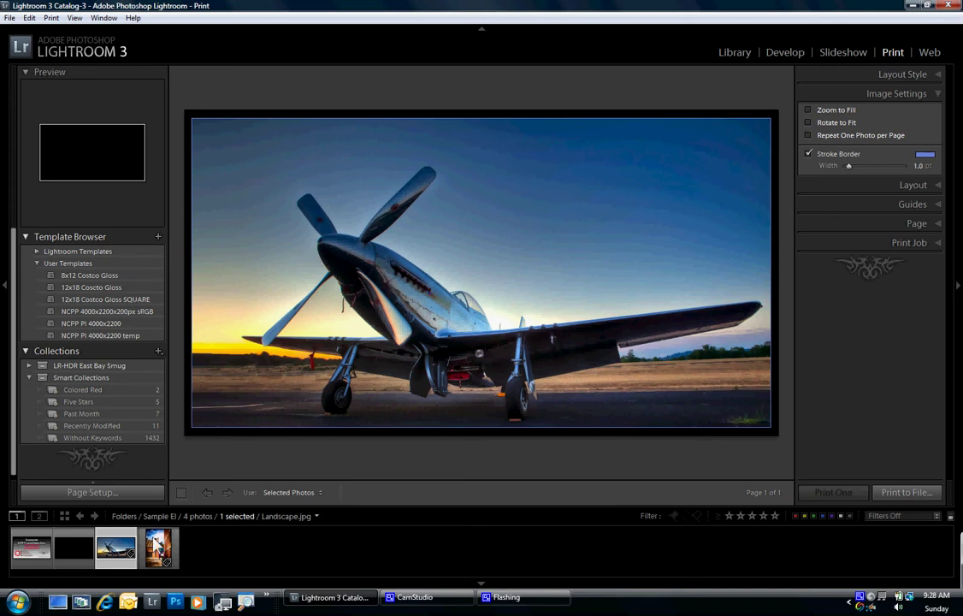
- Apply the NCPP PI 4000x2200 temp template and place the uncropped girl portrait, with Zoom to Fill off
{"action": "left_click", "coordinate": [79, 552]}
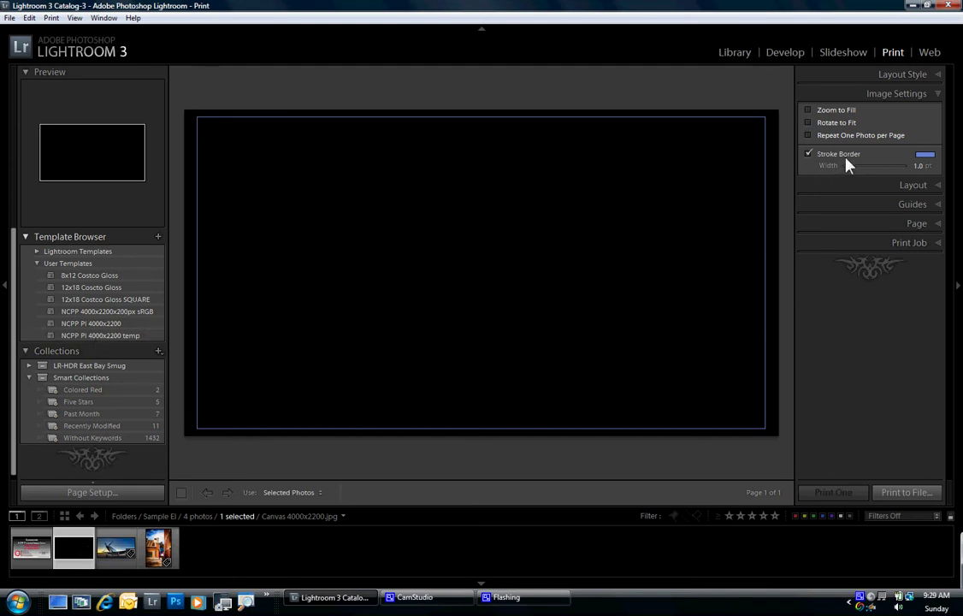
{"action": "left_click", "coordinate": [99, 336]}
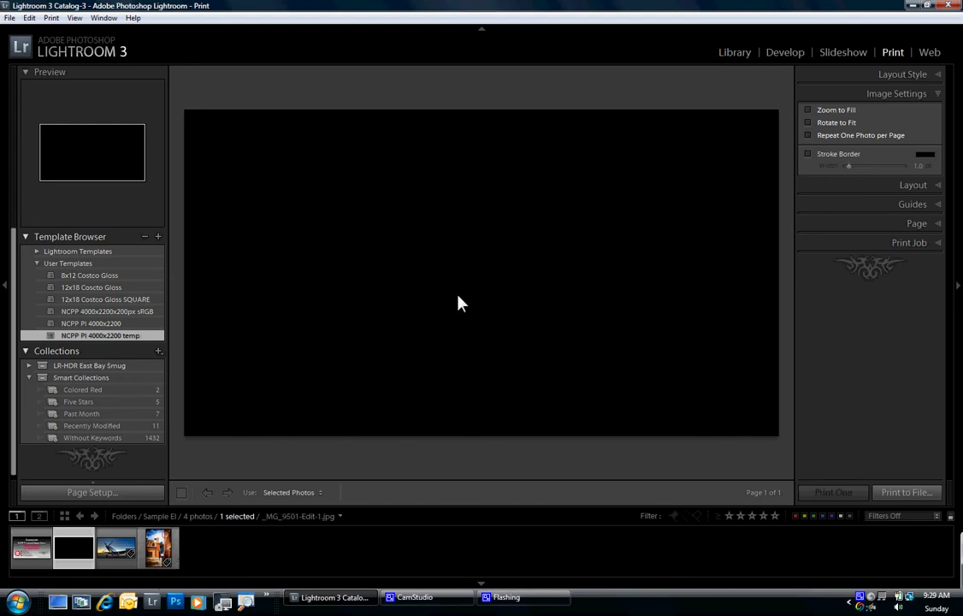
{"action": "left_click", "coordinate": [165, 553]}
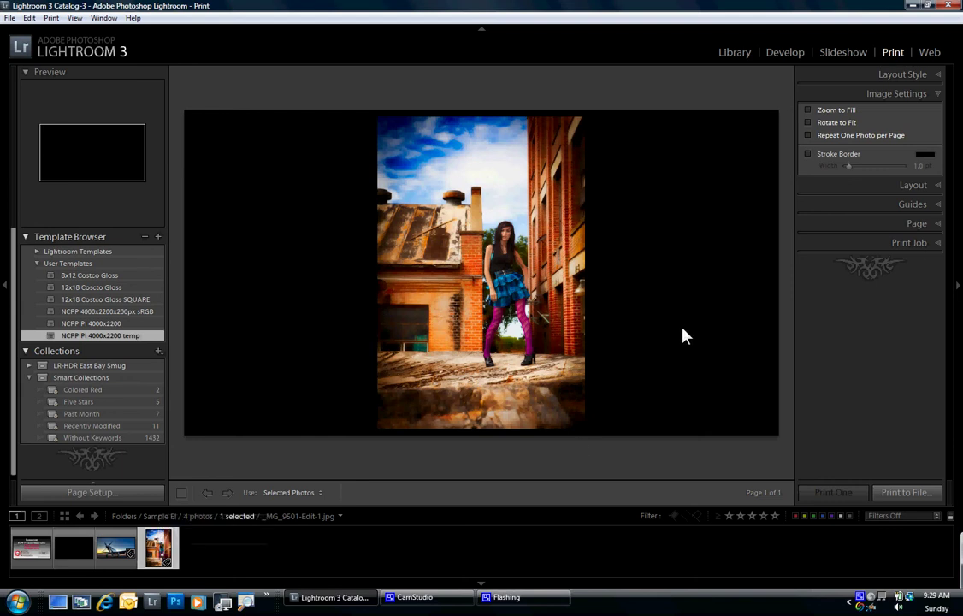
{"action": "left_click", "coordinate": [809, 111]}
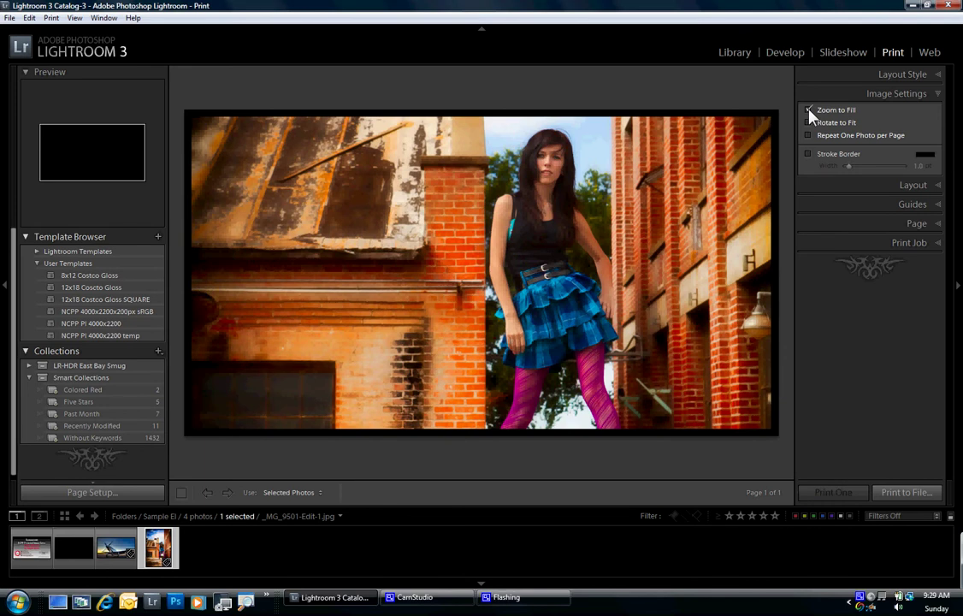
{"action": "left_click", "coordinate": [809, 110]}
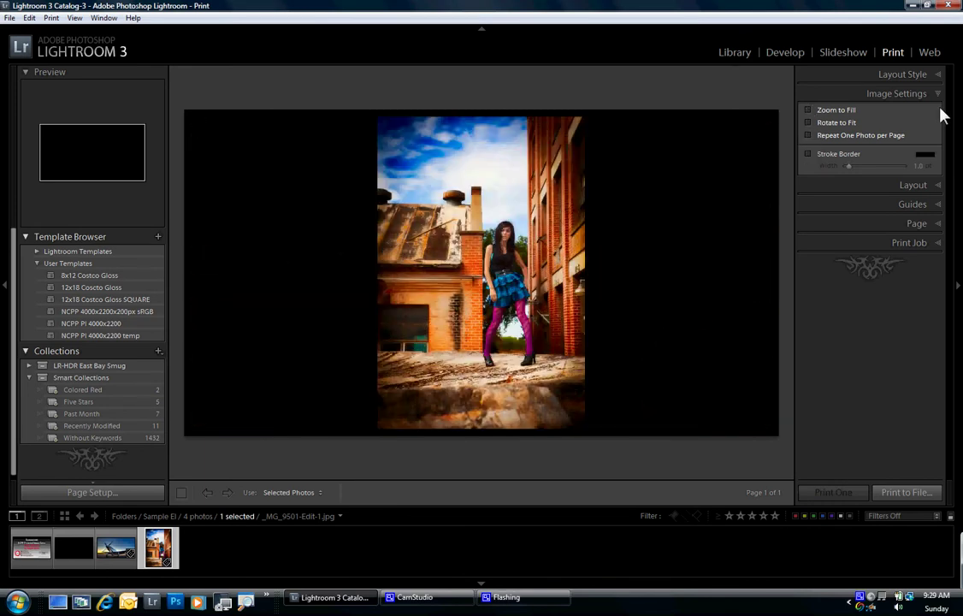
- Set the left page margin to 9.99 in, making the portrait cell 10.01 in wide
{"action": "left_click", "coordinate": [939, 187]}
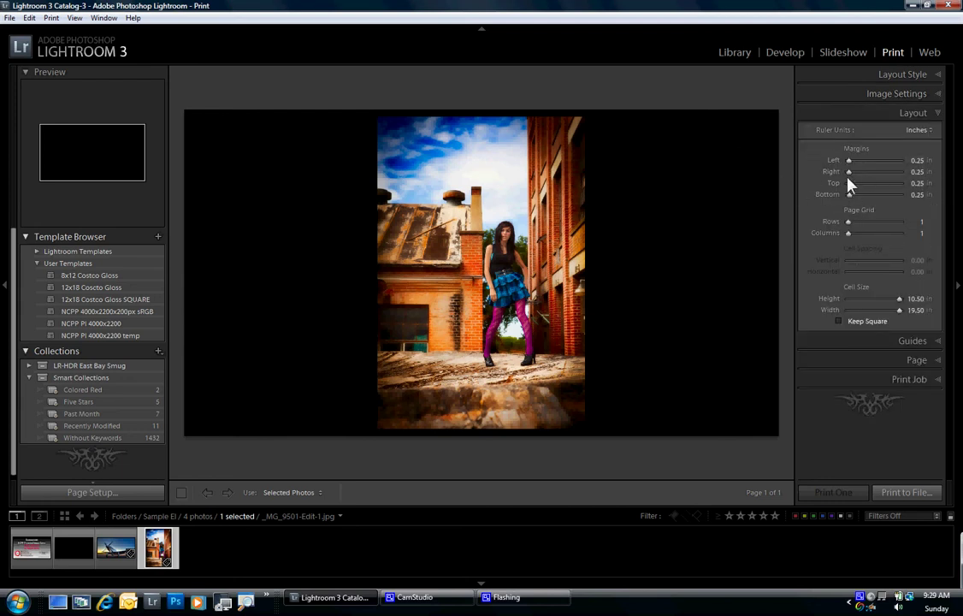
{"action": "left_click_drag", "start_coordinate": [850, 172], "coordinate": [876, 166]}
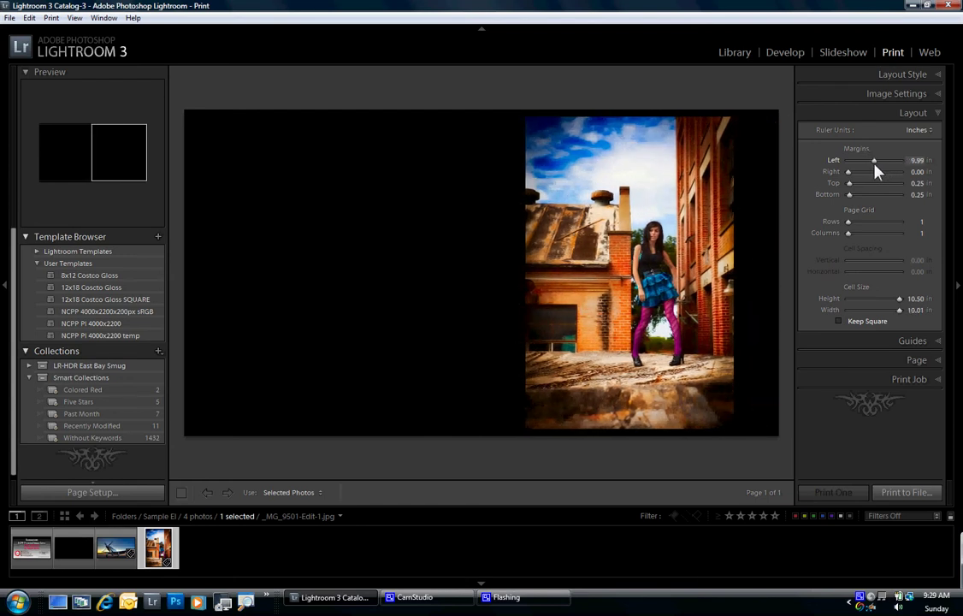
{"action": "left_click", "coordinate": [940, 98]}
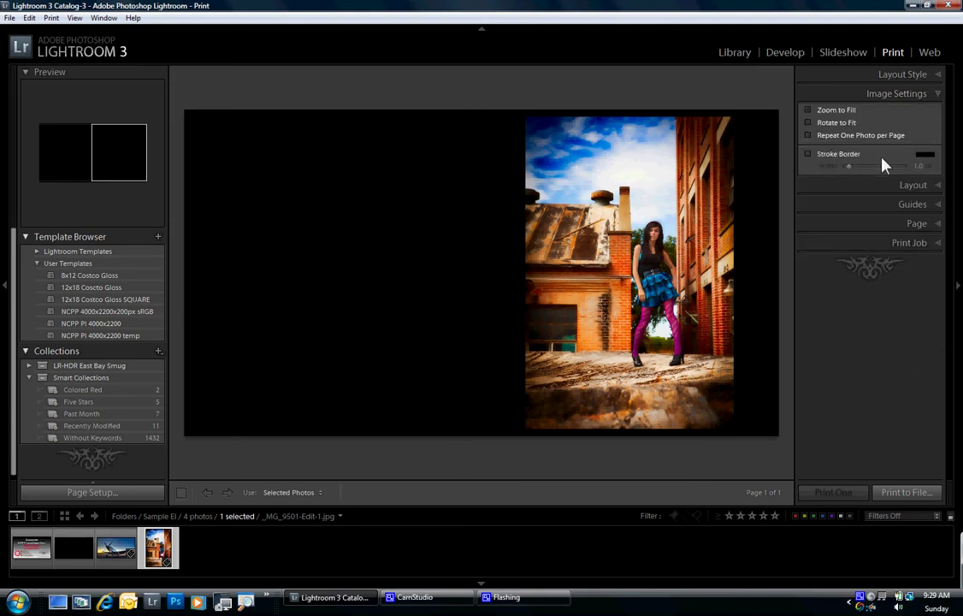
- Add a 1 pt magenta-crimson stroke border around the portrait
{"action": "left_click", "coordinate": [809, 156]}
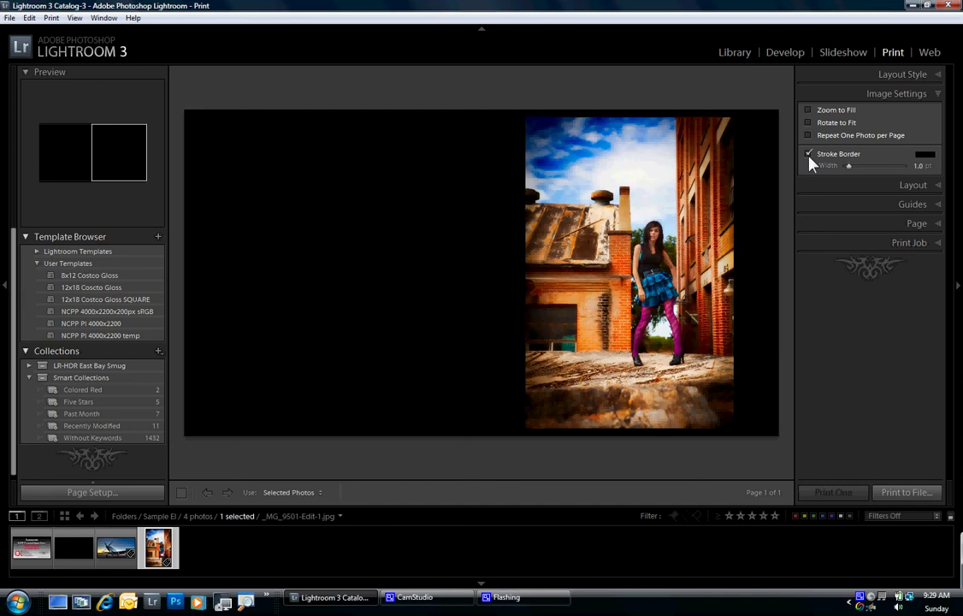
{"action": "left_click", "coordinate": [923, 158]}
{"action": "left_click_drag", "start_coordinate": [887, 219], "coordinate": [887, 175]}
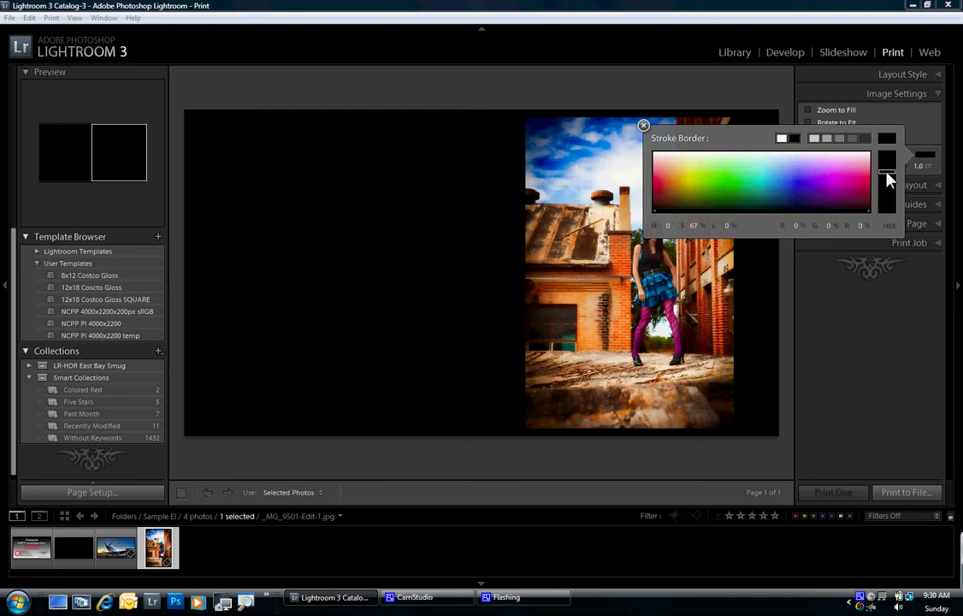
{"action": "left_click", "coordinate": [848, 192]}
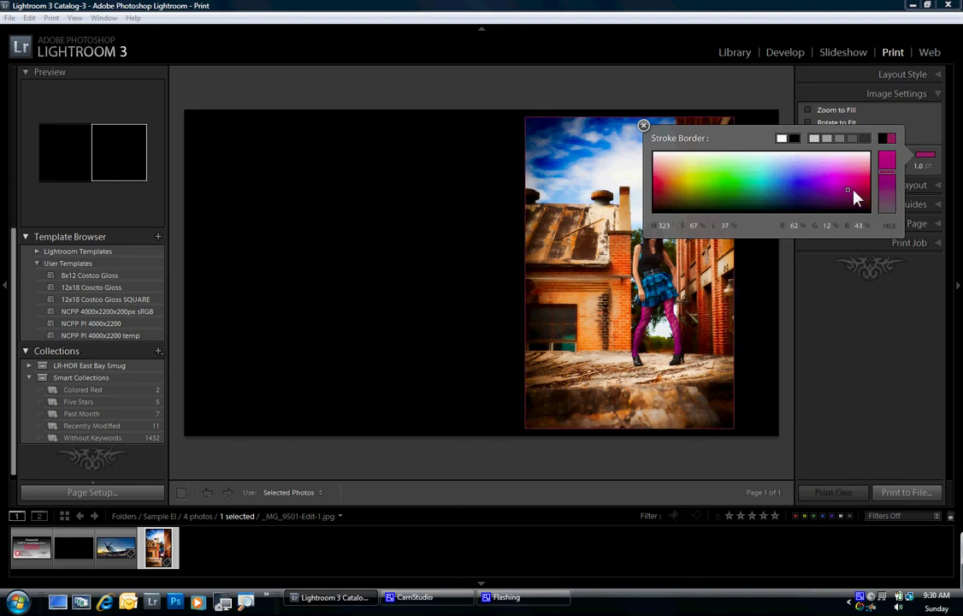
{"action": "left_click", "coordinate": [857, 185]}
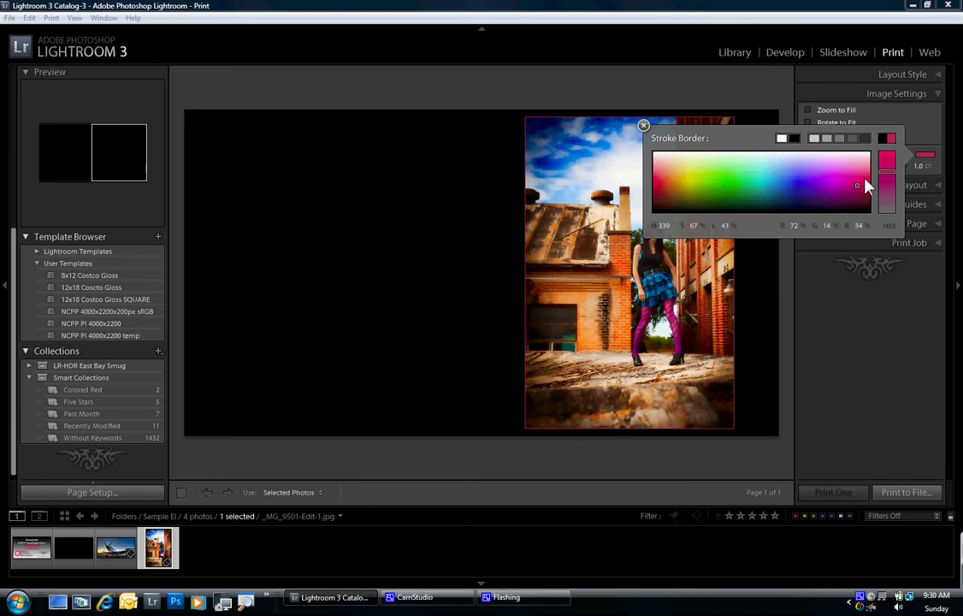
{"action": "left_click", "coordinate": [645, 127]}
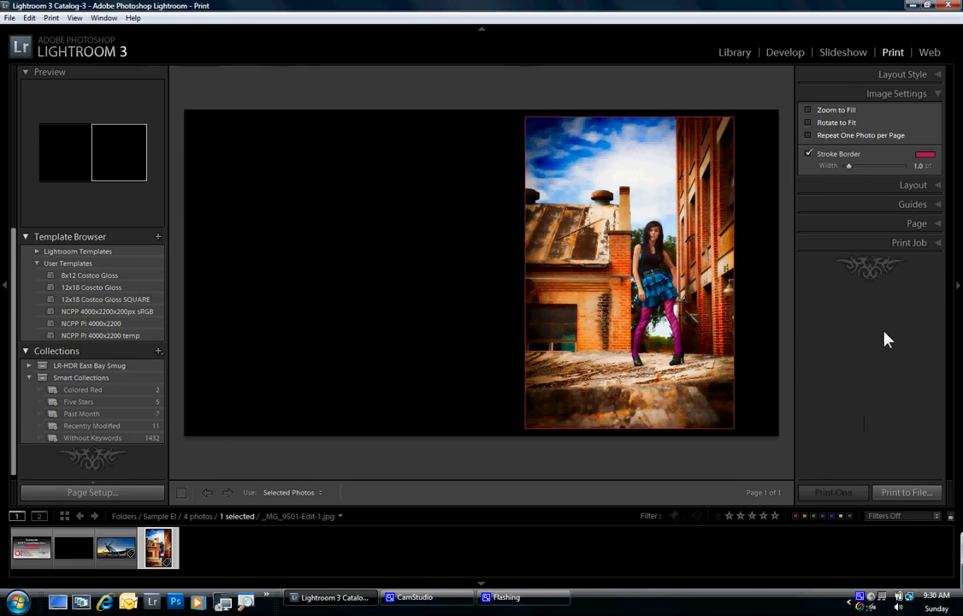
- Enable Print Sharpening at Low with Glossy media type in the Print Job settings
{"action": "left_click", "coordinate": [940, 246]}
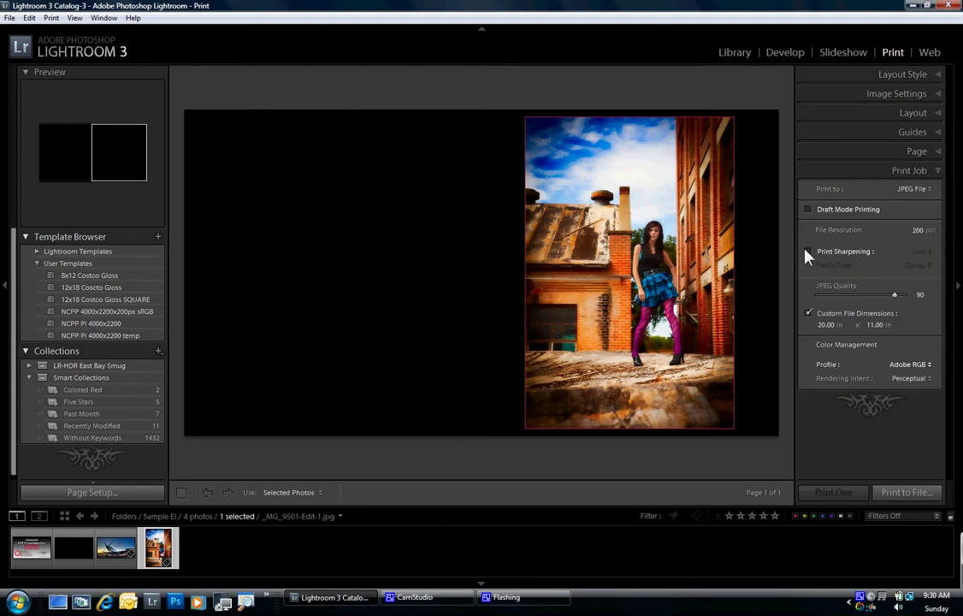
{"action": "left_click", "coordinate": [807, 252]}
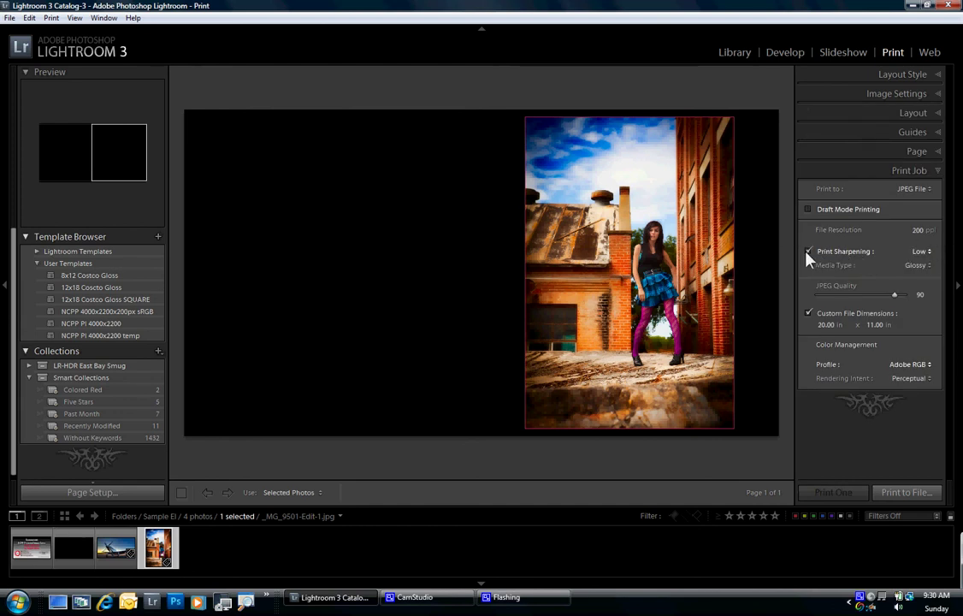
{"action": "left_click", "coordinate": [925, 268]}
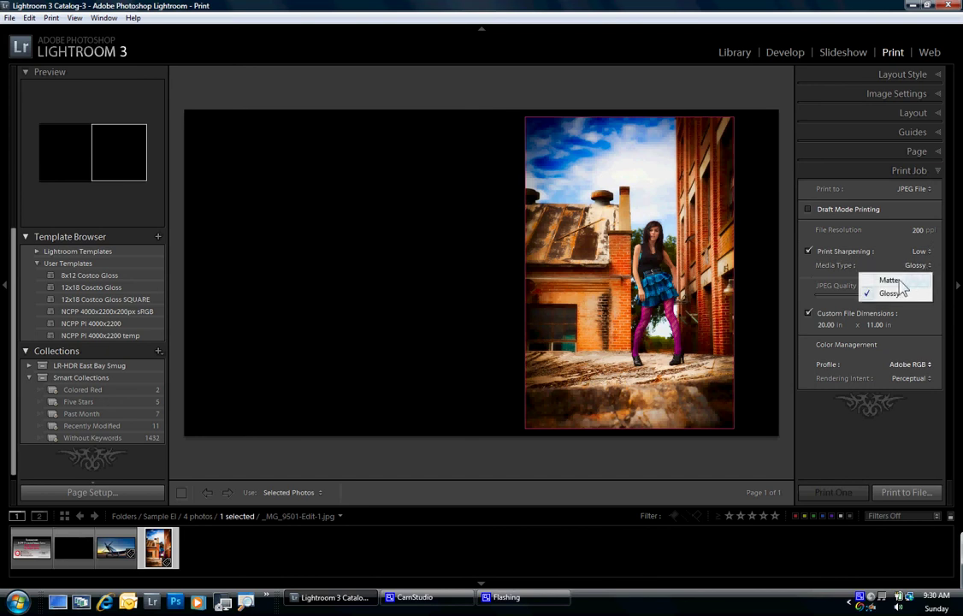
{"action": "left_click", "coordinate": [895, 293]}
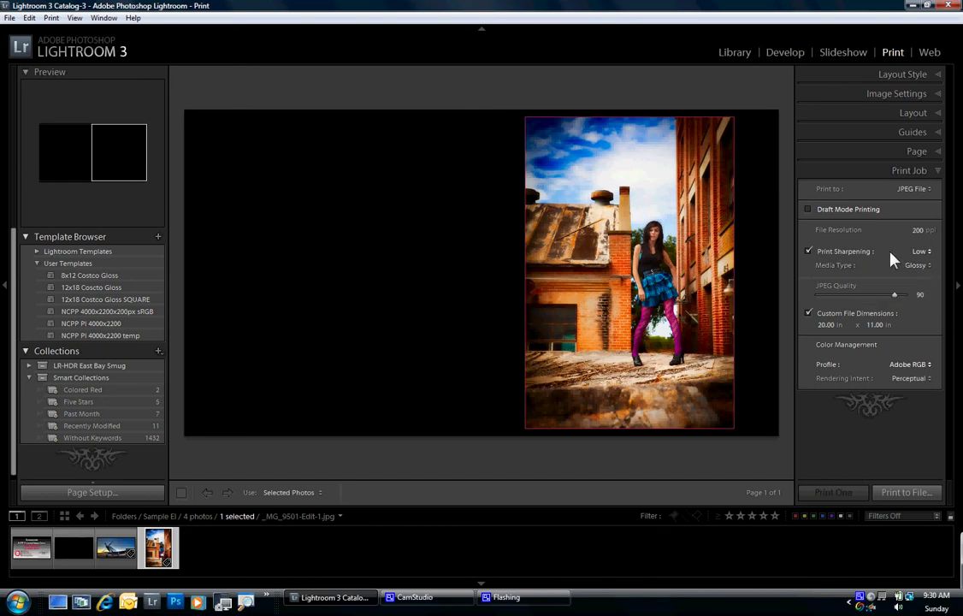
{"action": "left_click", "coordinate": [926, 252]}
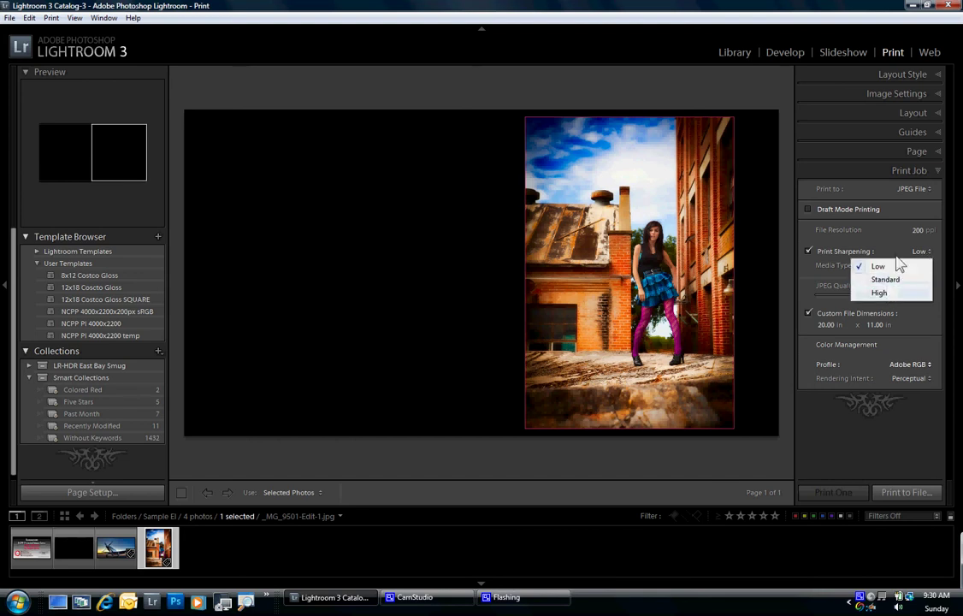
{"action": "left_click", "coordinate": [895, 255]}
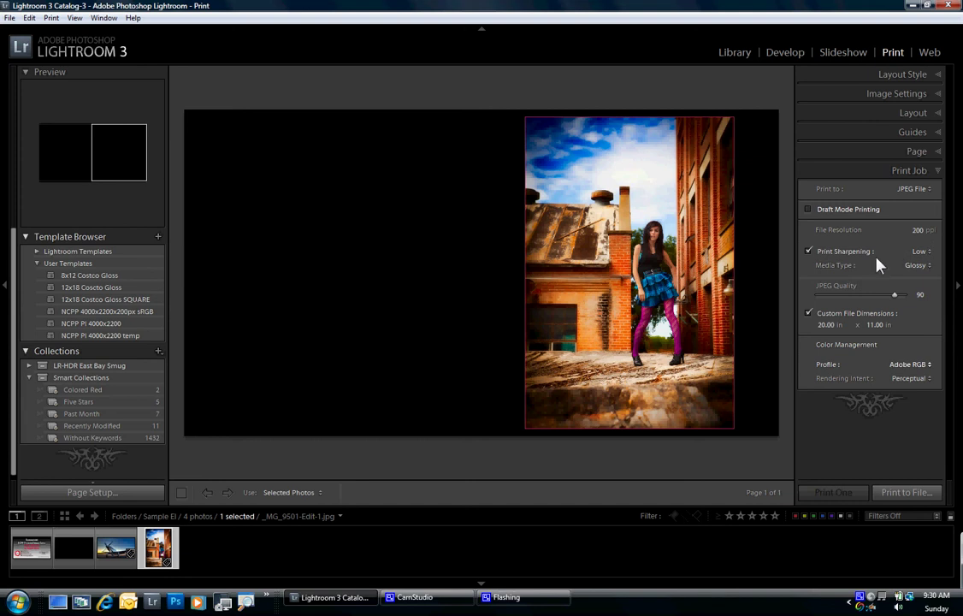
- Print the portrait layout to a JPEG file in the PhotomatixPro3 folder, named with the photographer's name and the girl-in-HDR title
{"action": "left_click", "coordinate": [907, 493]}
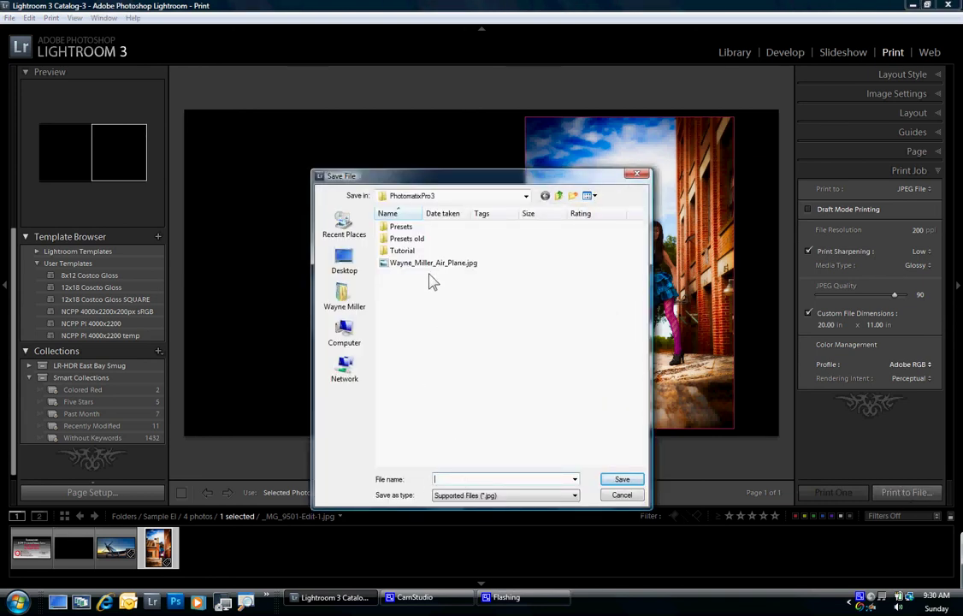
{"action": "left_click", "coordinate": [433, 478]}
{"action": "type", "text": "Wayne_"}
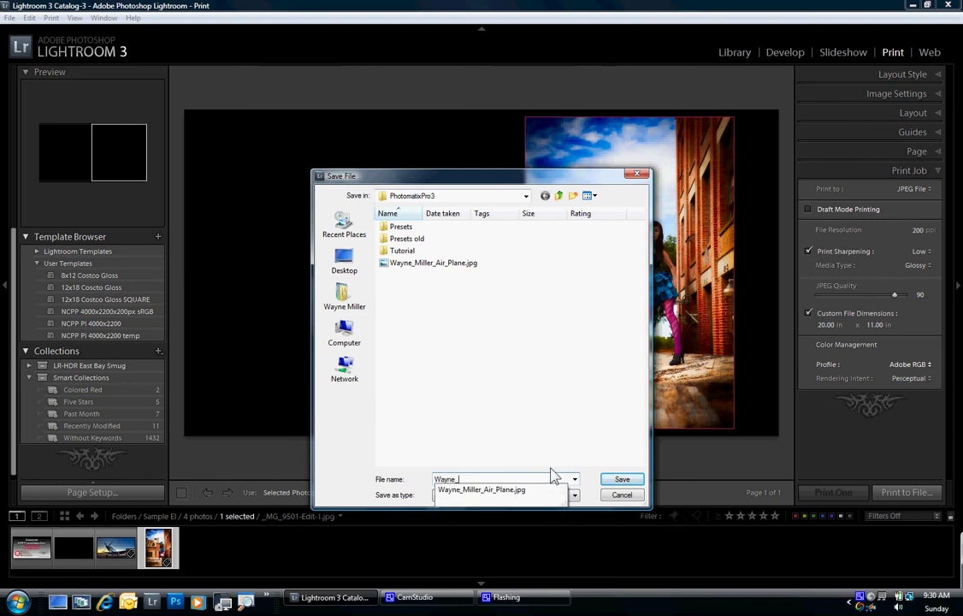
{"action": "type", "text": "Miller_Girl"}
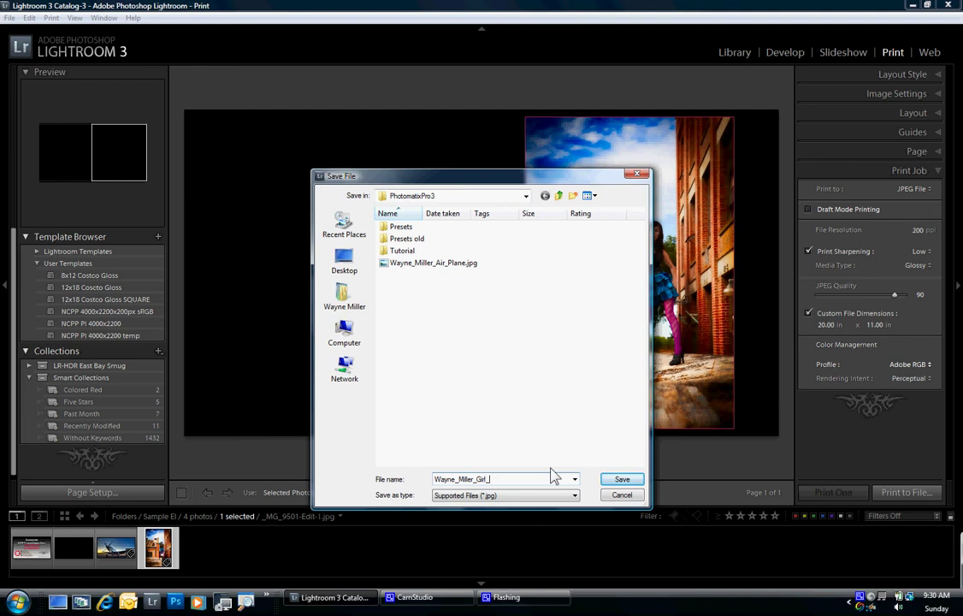
{"action": "type", "text": "_in_HDR"}
{"action": "left_click", "coordinate": [621, 480]}
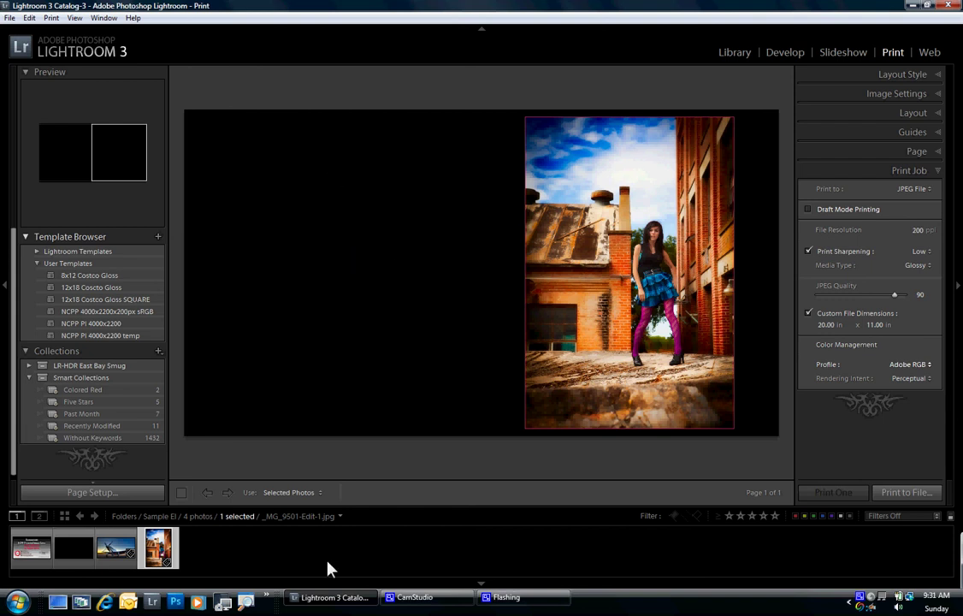
{"action": "left_click", "coordinate": [432, 602]}
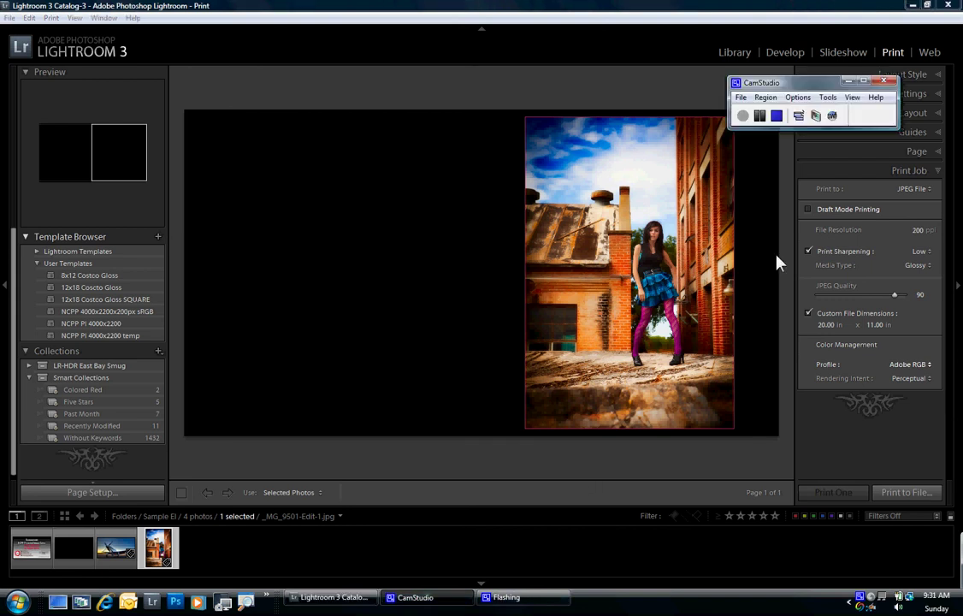